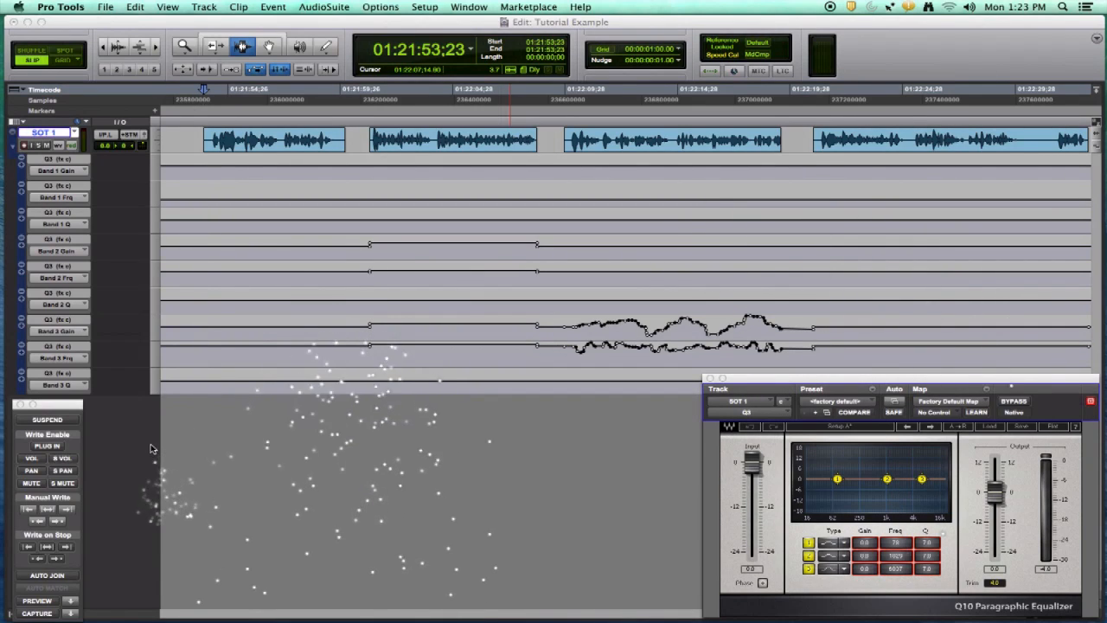
Select the third clip on the SOT 1 track and play it back
left_click(712, 141)
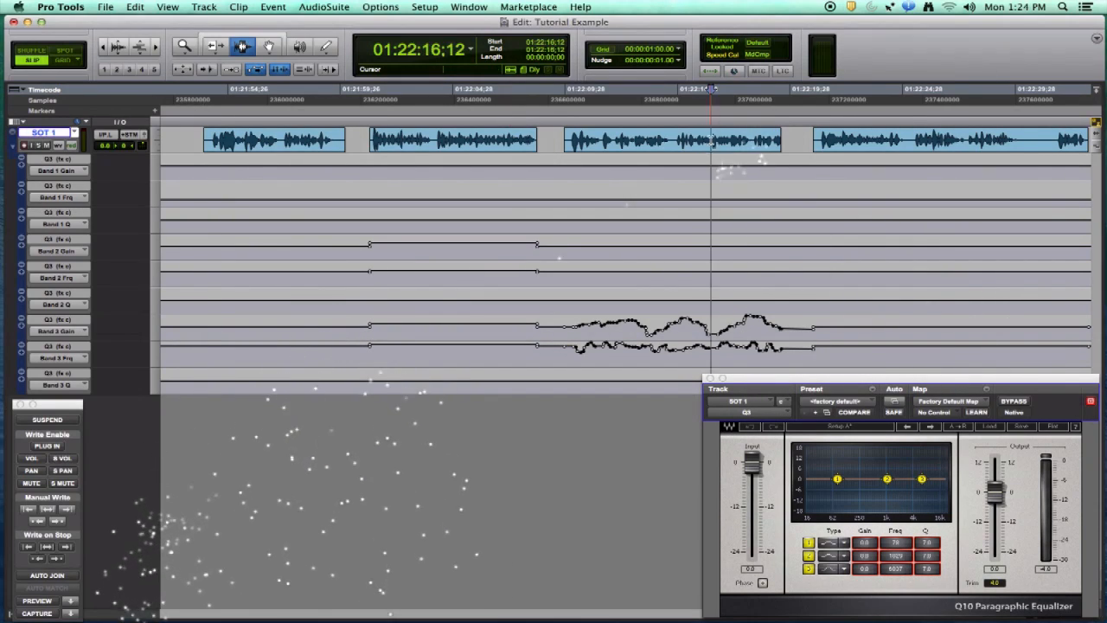
double_click(712, 141)
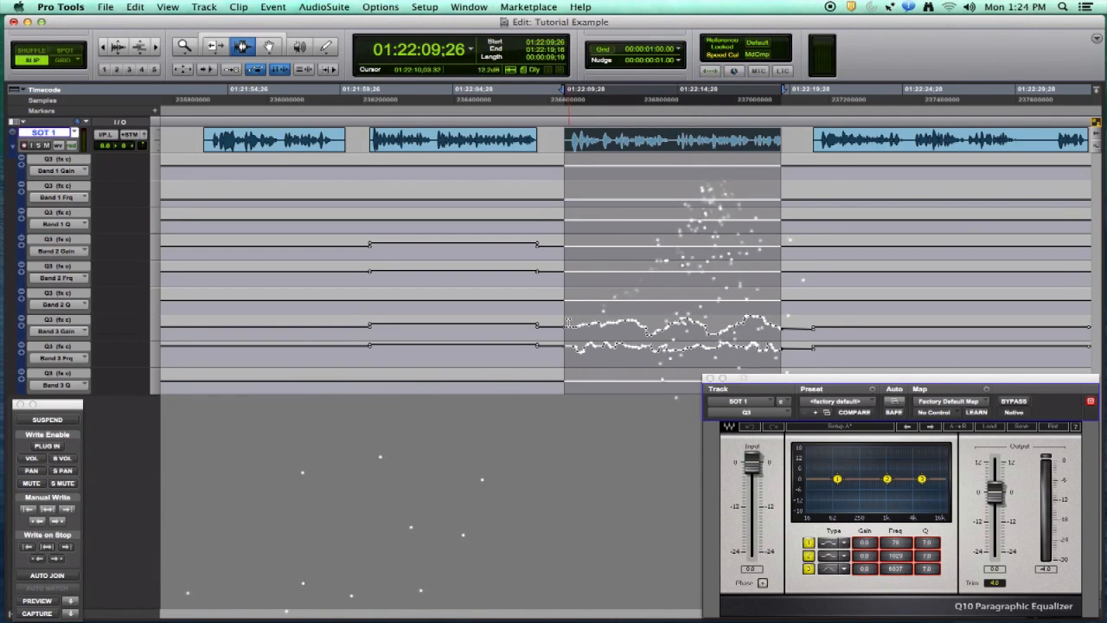
key("space")
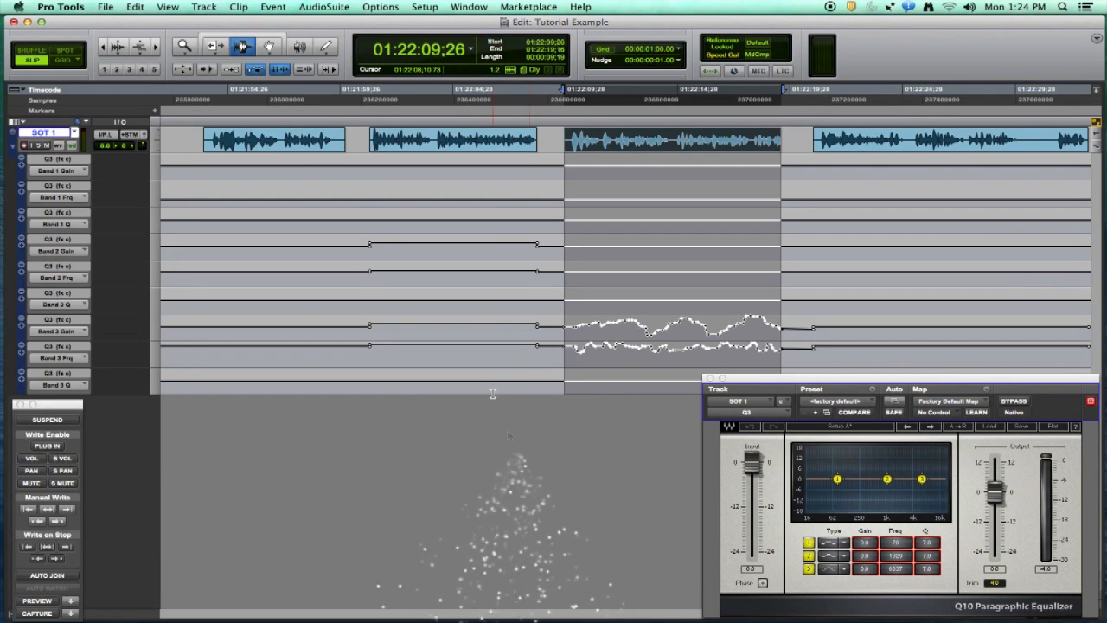
Select the first clip, write-enable plug-in automation and suspend automation
left_click(289, 146)
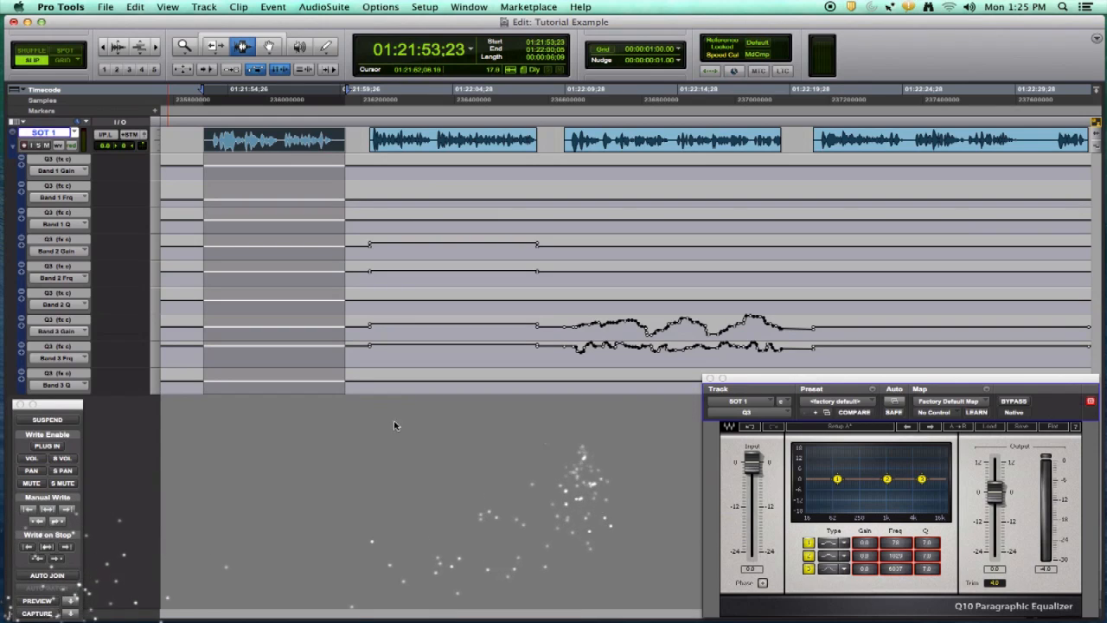
left_click(55, 446)
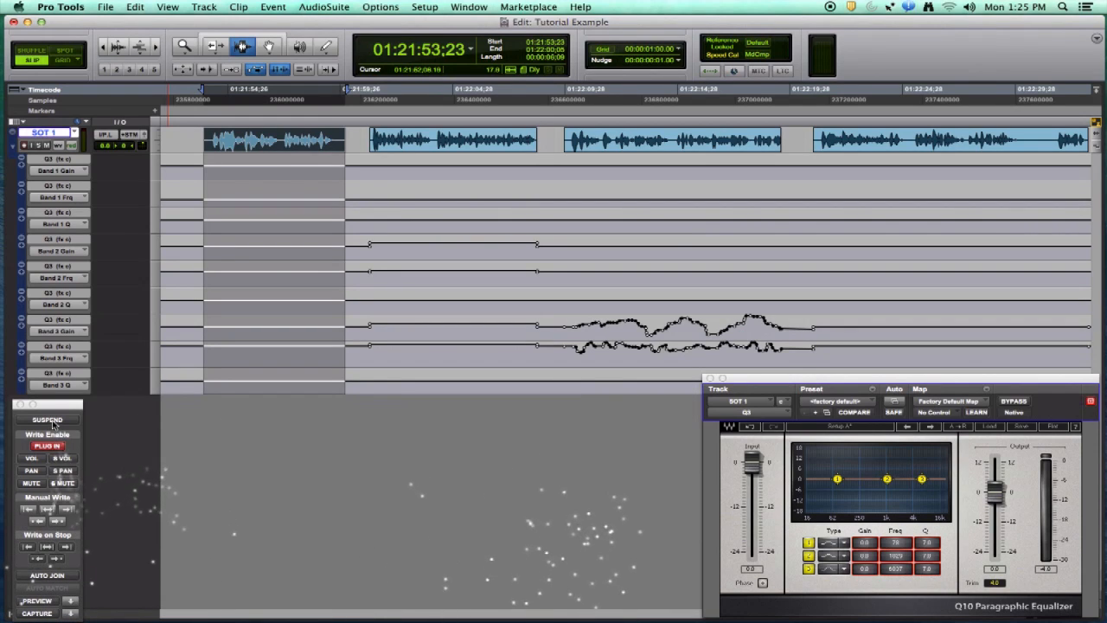
left_click(48, 420)
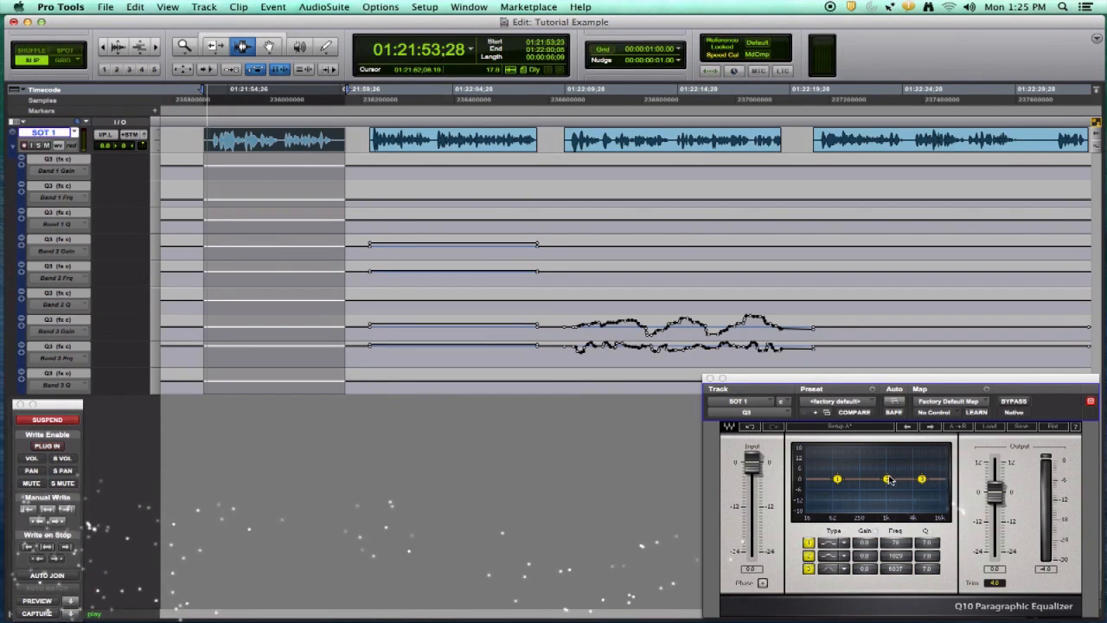
Boost the Q10 EQ's second band and write the EQ settings across the selected first clip
left_click_drag(891, 480, 923, 463)
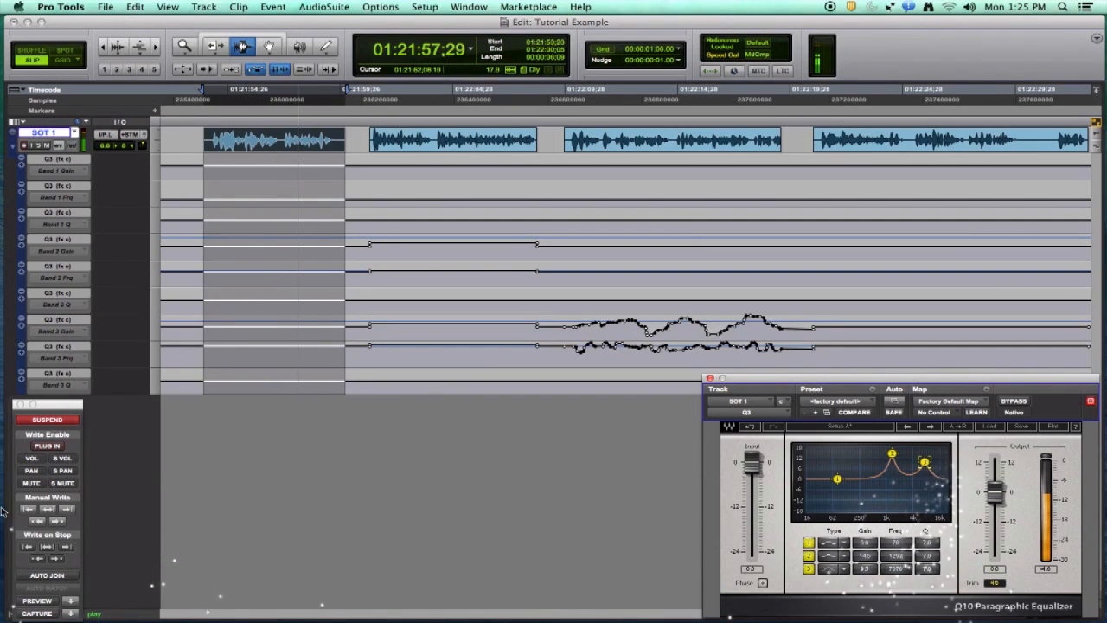
key("space")
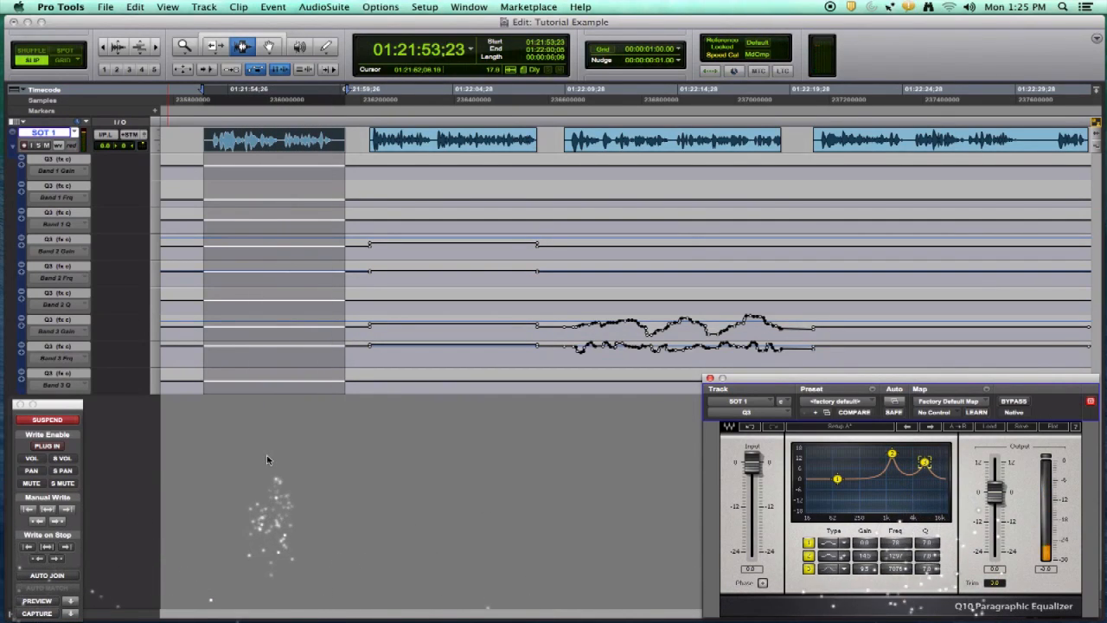
key("super+alt+slash")
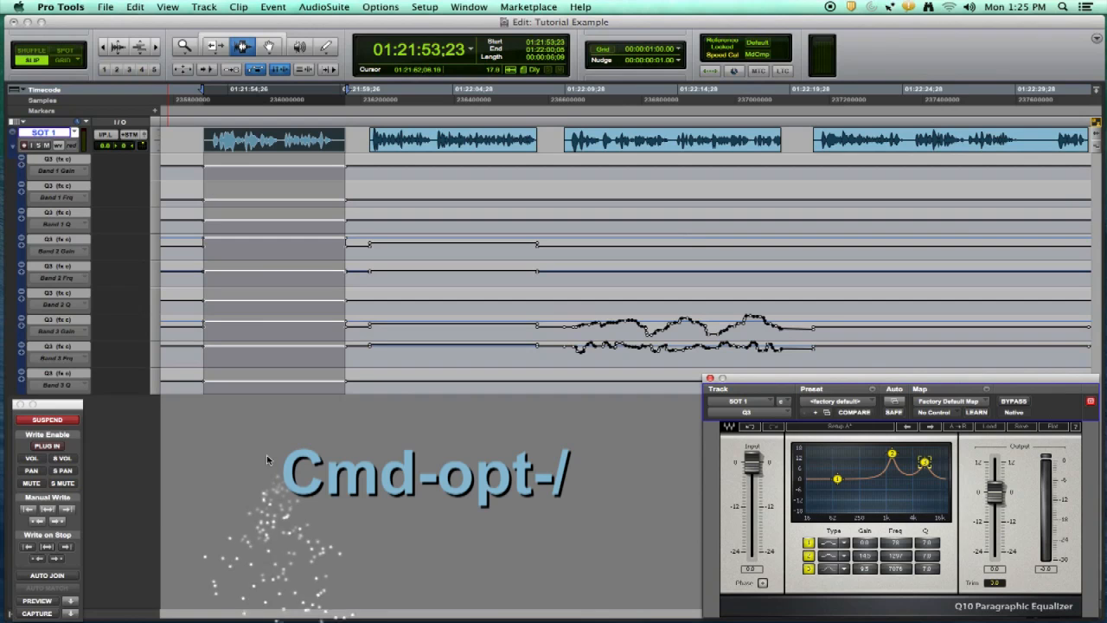
Resume automation, play back from the second clip to audition the change, and suspend automation again
left_click(78, 421)
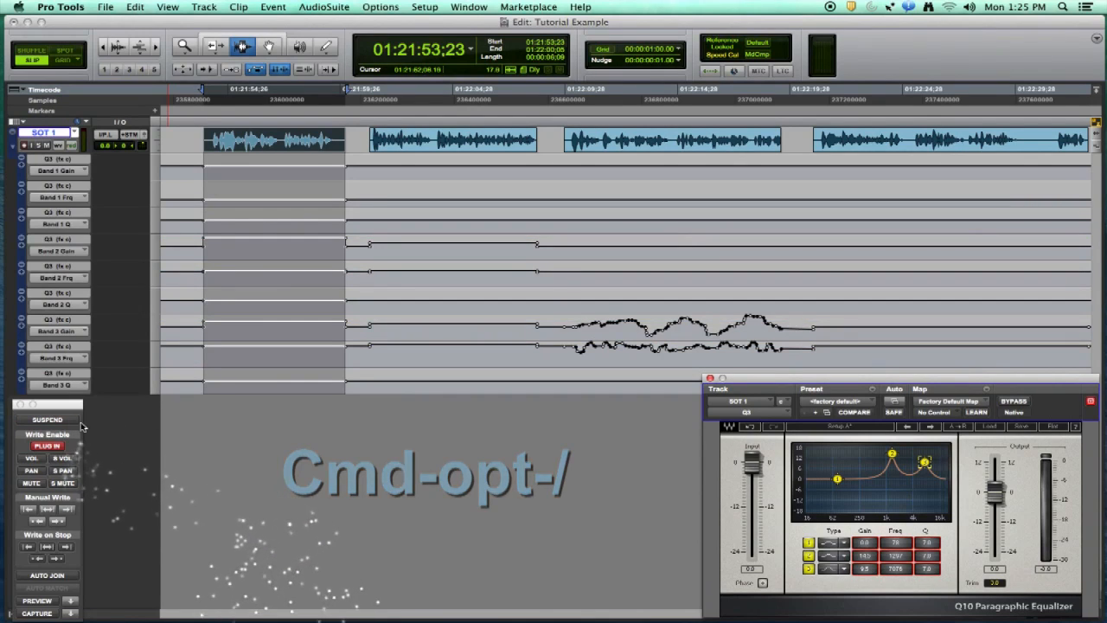
key("space")
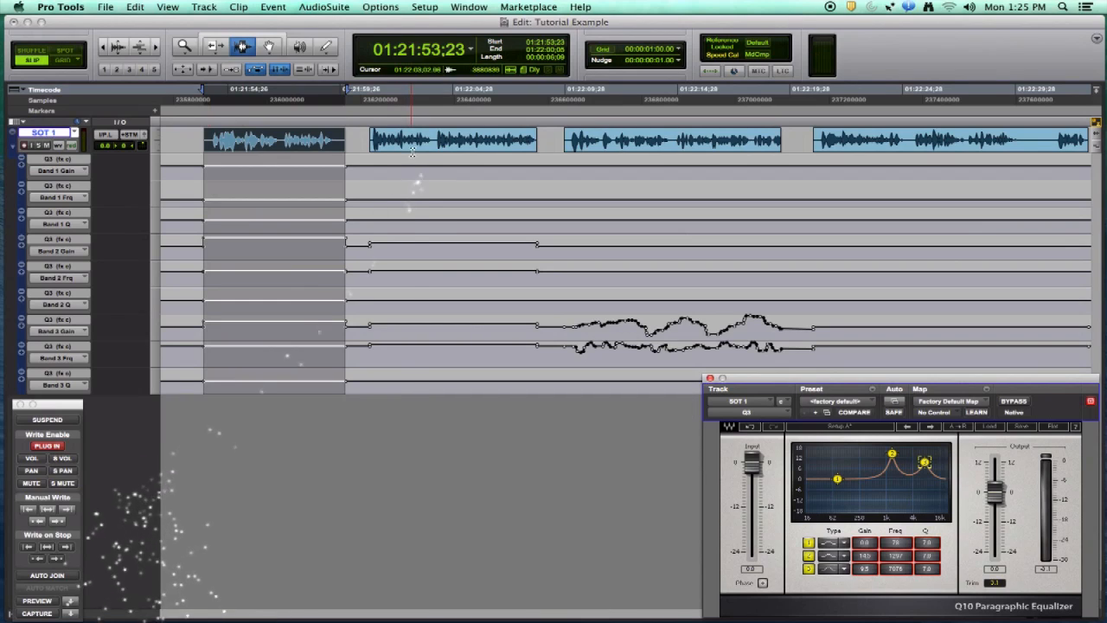
left_click(413, 186)
left_click(60, 420)
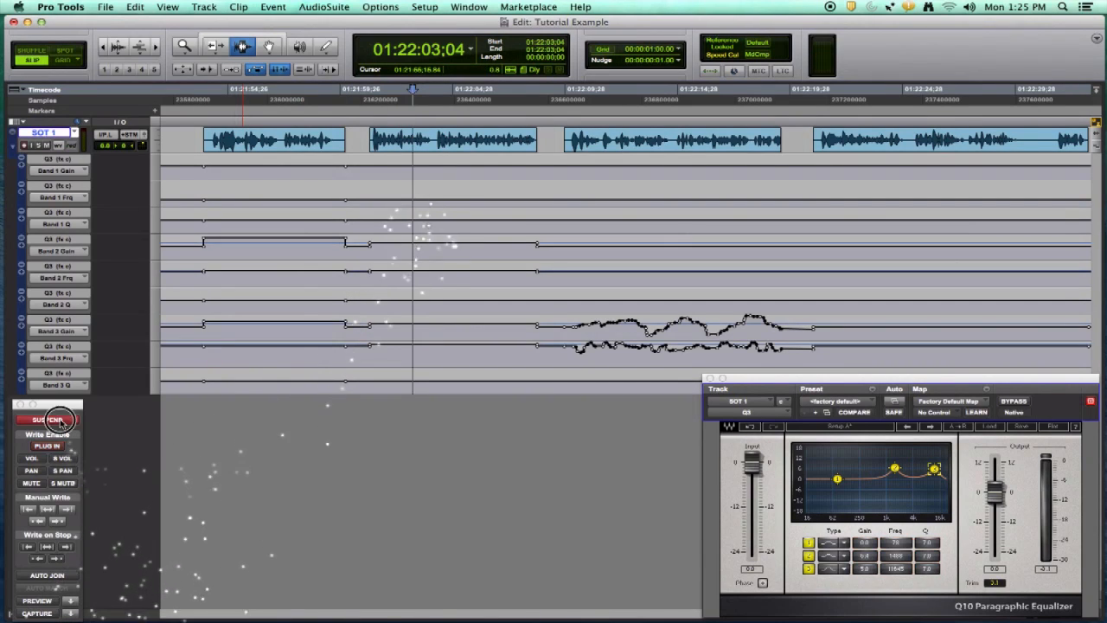
Write the current EQ settings across the third clip, then undo that write
left_click(660, 141)
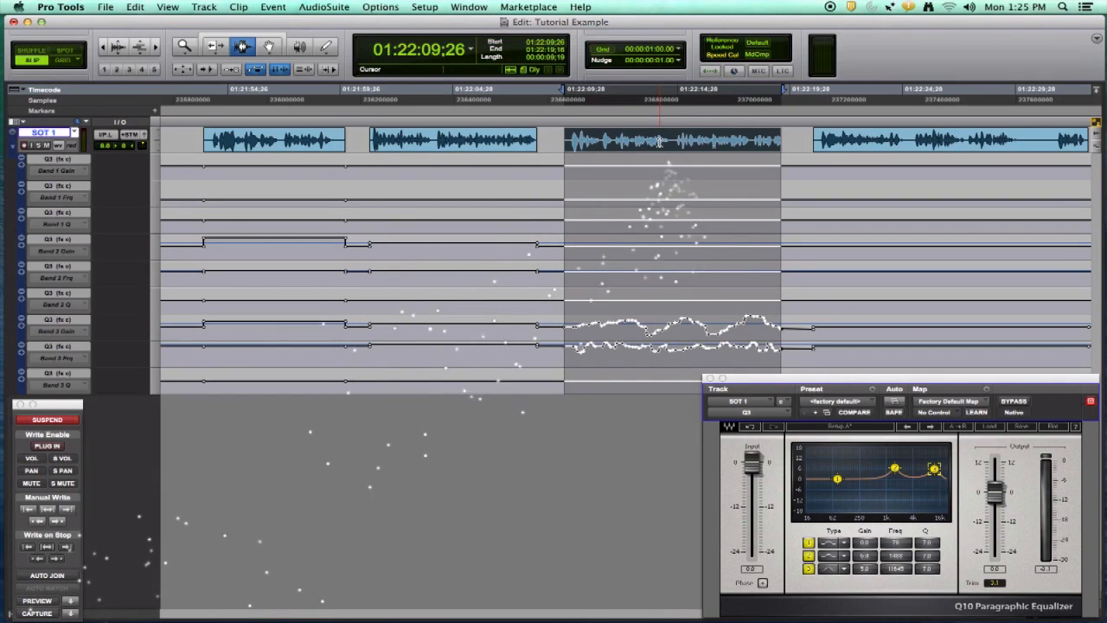
key("alt+super+slash")
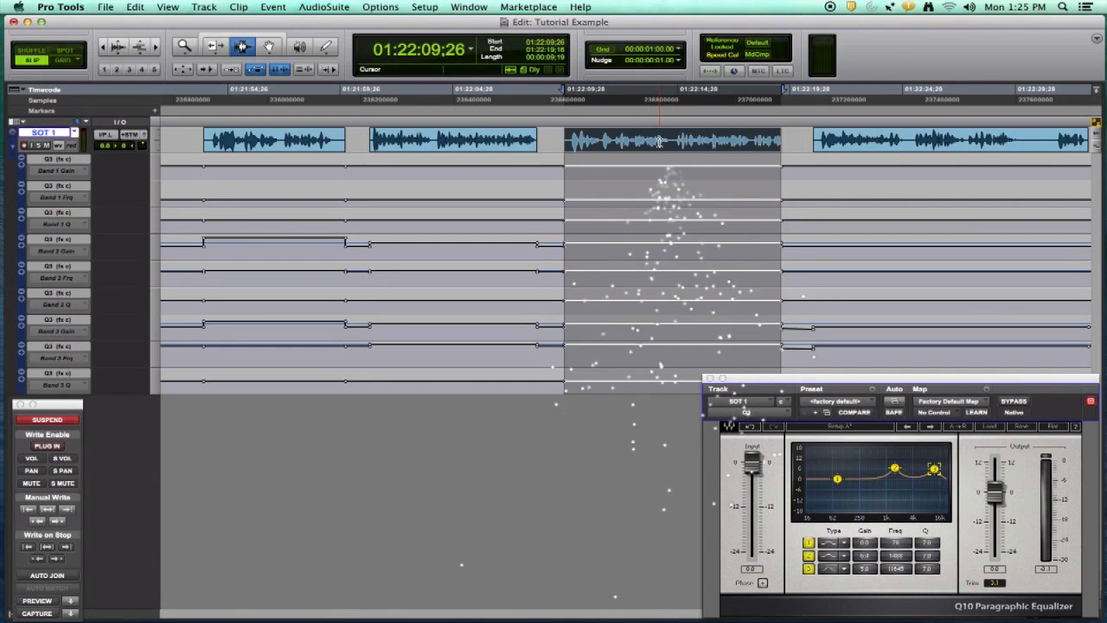
key("super+z")
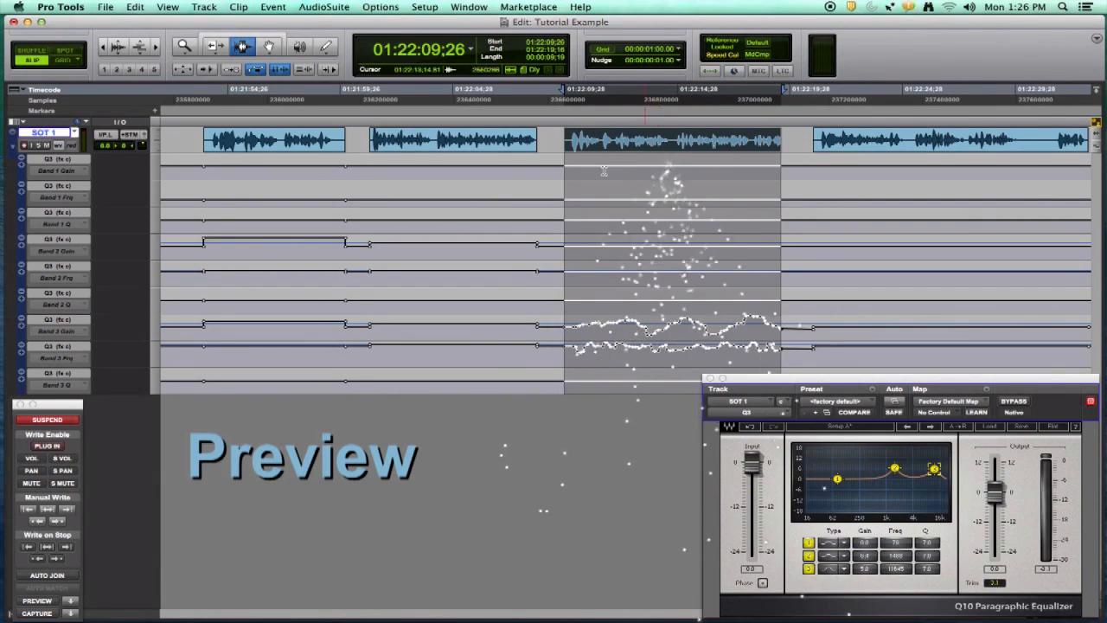
Resume automation and set the track's automation mode to latch
left_click(68, 422)
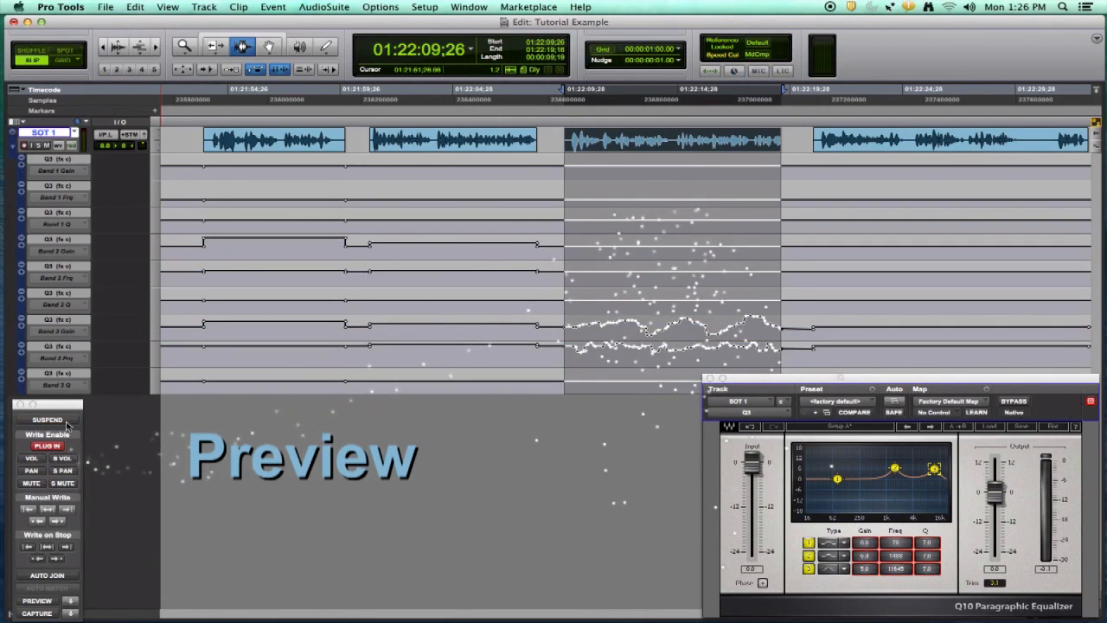
left_click(71, 145)
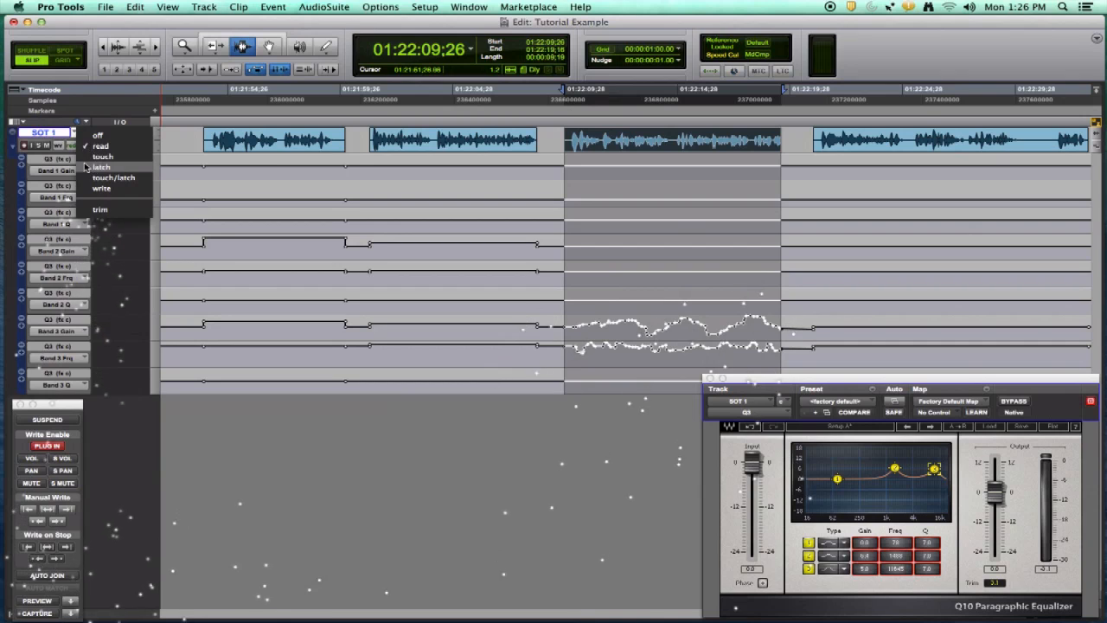
left_click(85, 166)
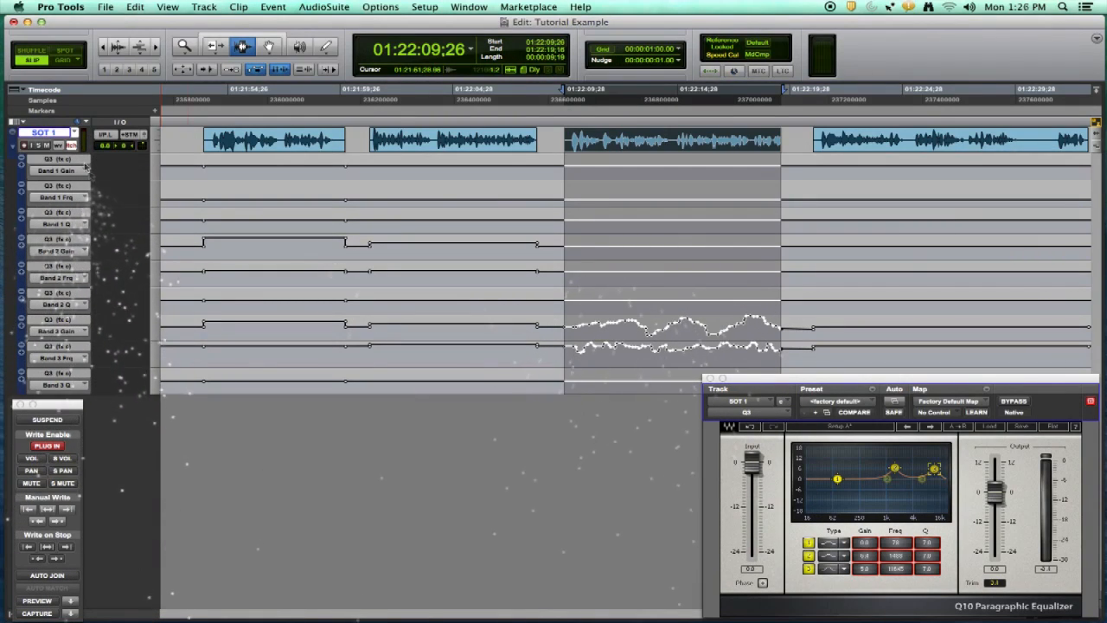
In Preview mode, boost the EQ's first band during playback and write it across the selected third clip
left_click(37, 600)
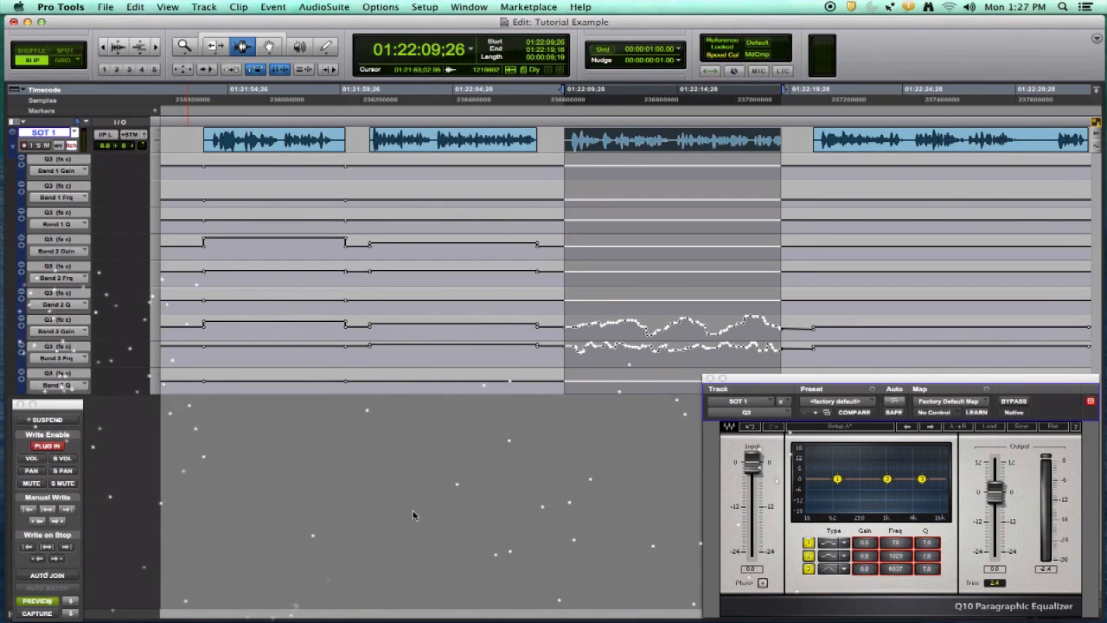
key("space")
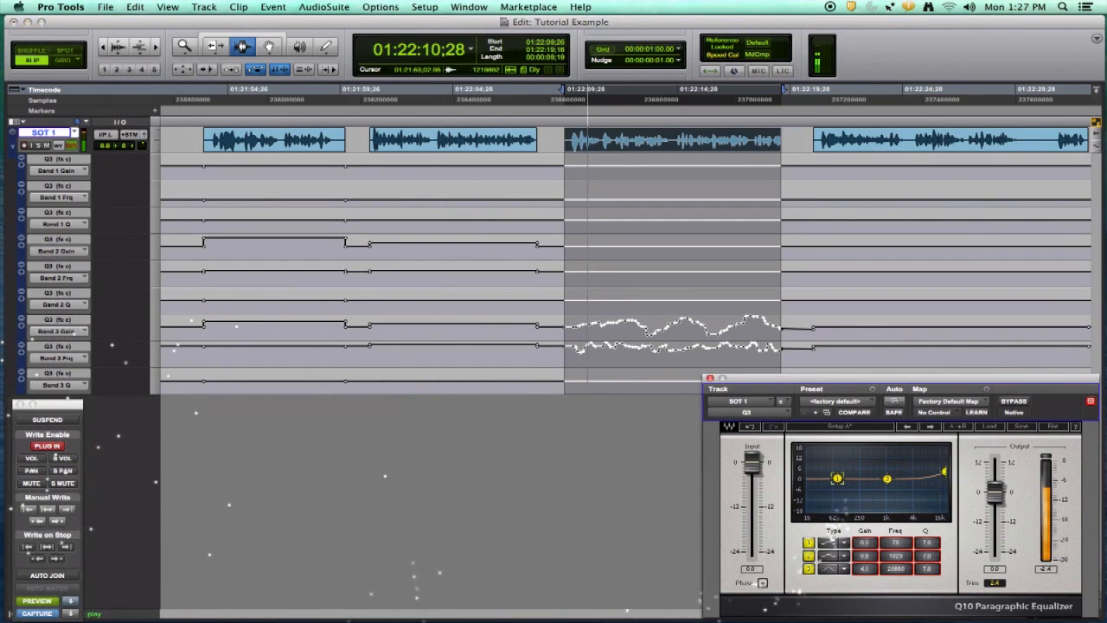
mouse_move(838, 472)
left_mouse_down()
mouse_move(849, 461)
mouse_move(889, 471)
mouse_move(892, 457)
left_mouse_up()
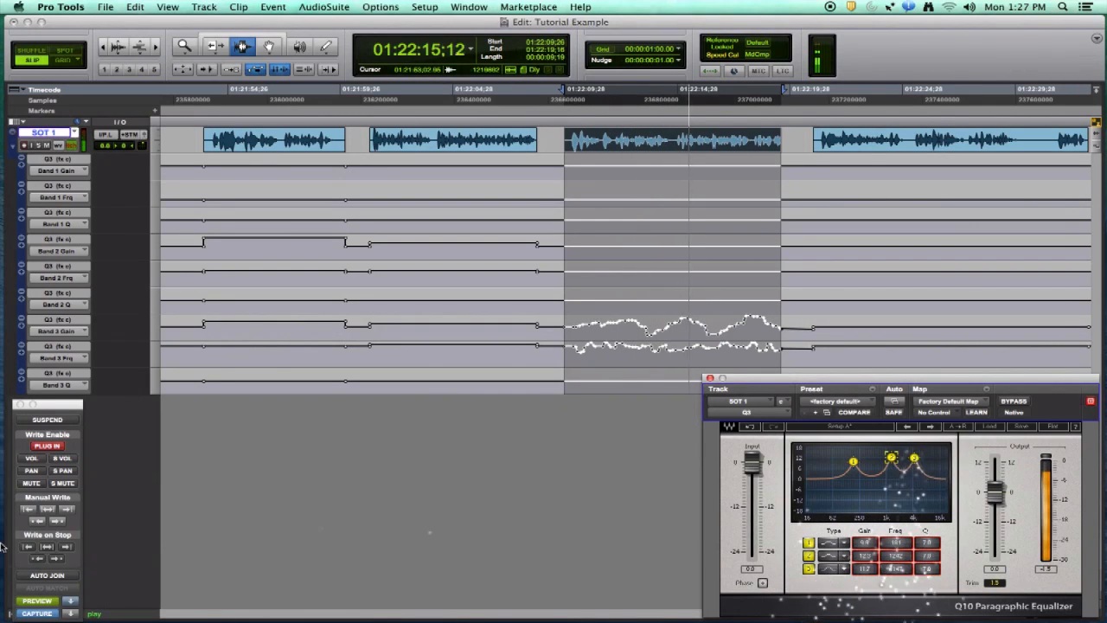
left_click(48, 509)
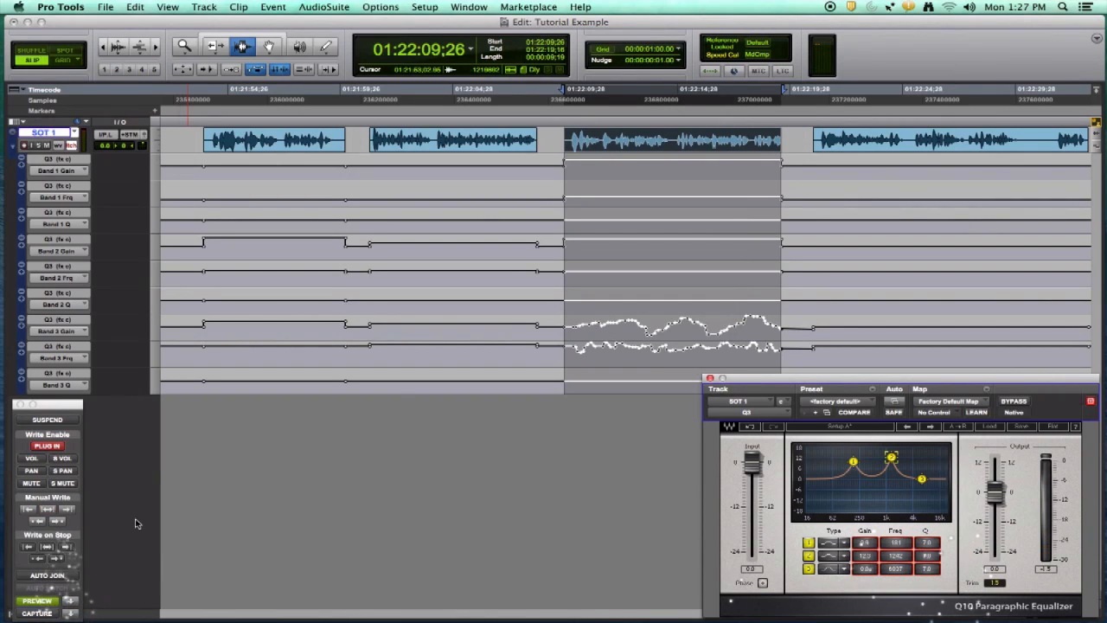
key("space")
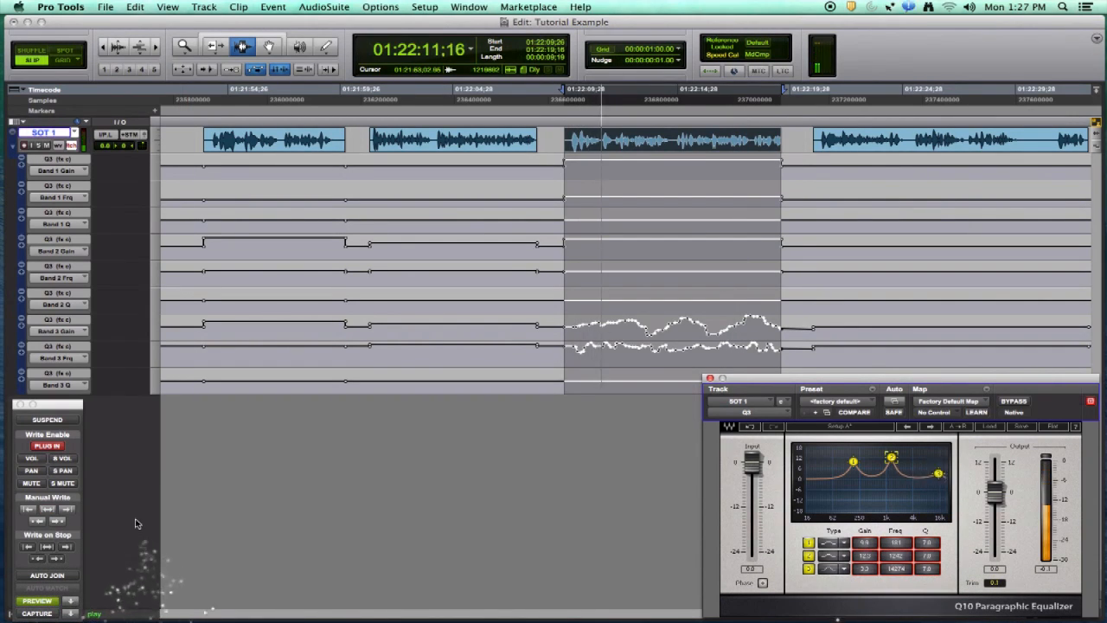
key("space")
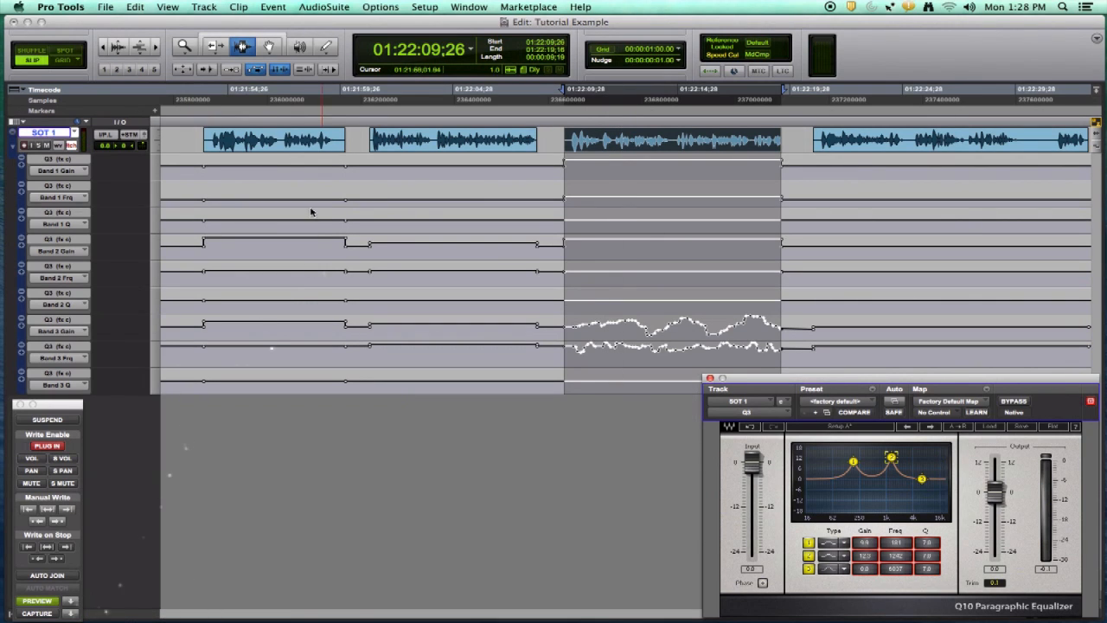
Select the first clip, raise the EQ's first band, and write the previewed setting across it
left_click(281, 150)
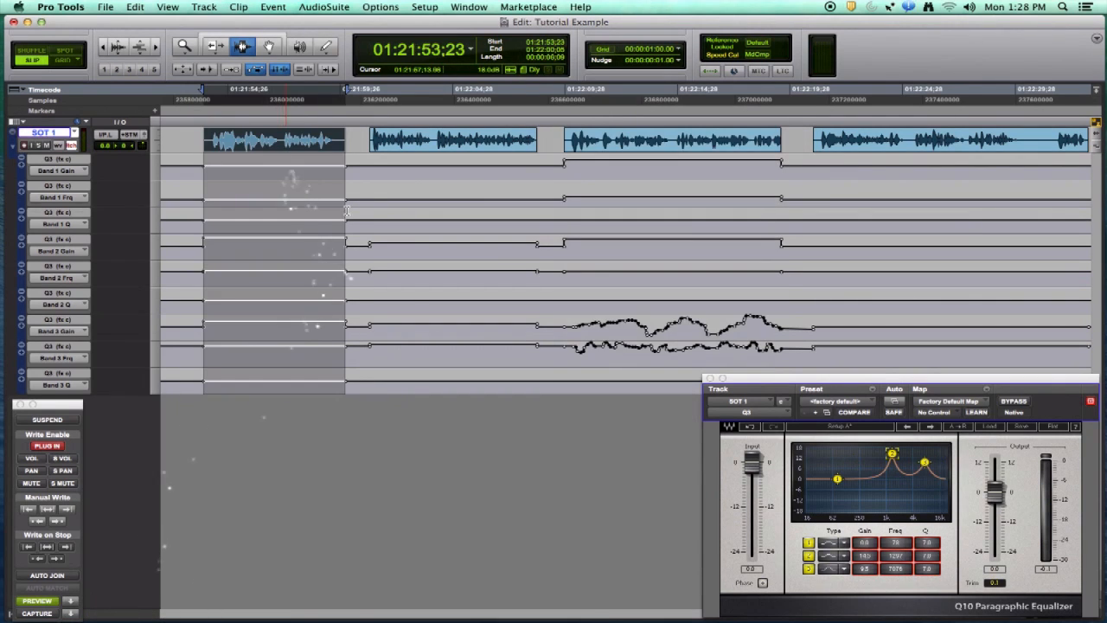
left_click(837, 475)
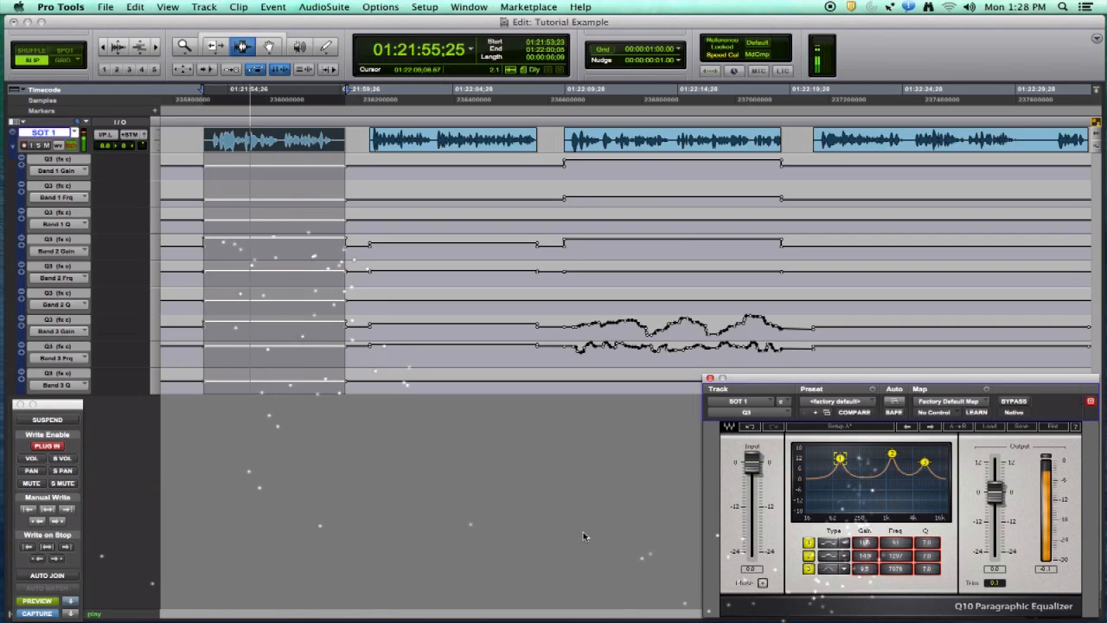
left_click(70, 602)
left_click(48, 509)
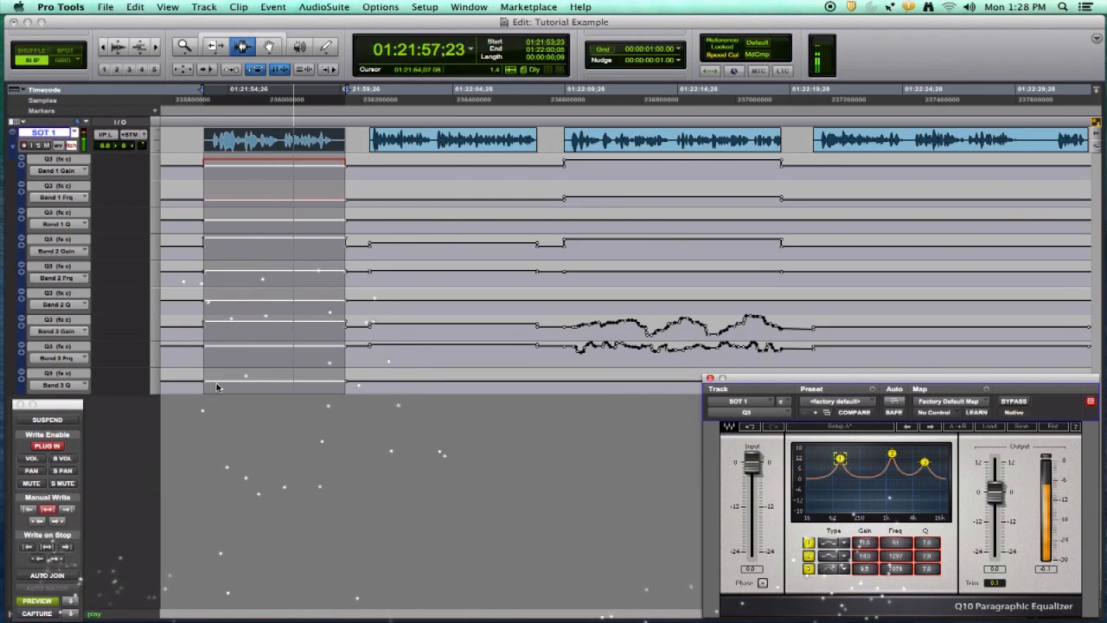
key("space")
Select the second clip, raise the EQ's first band during playback, and write the previewed setting across it
double_click(431, 146)
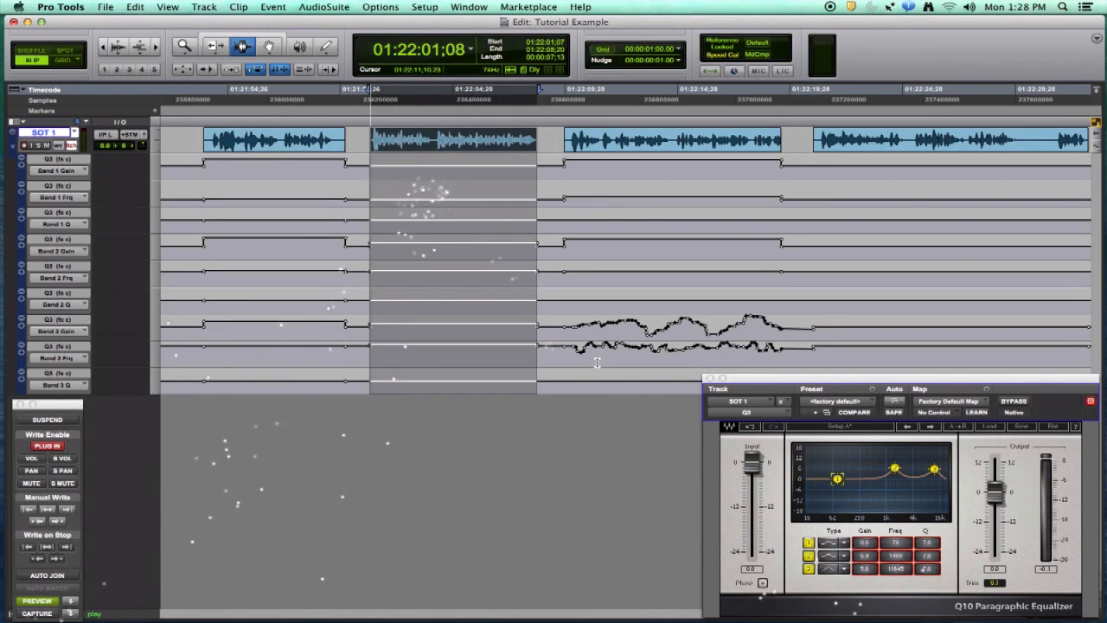
key("space")
left_click_drag(837, 478, 843, 461)
left_click(69, 600)
left_click(48, 509)
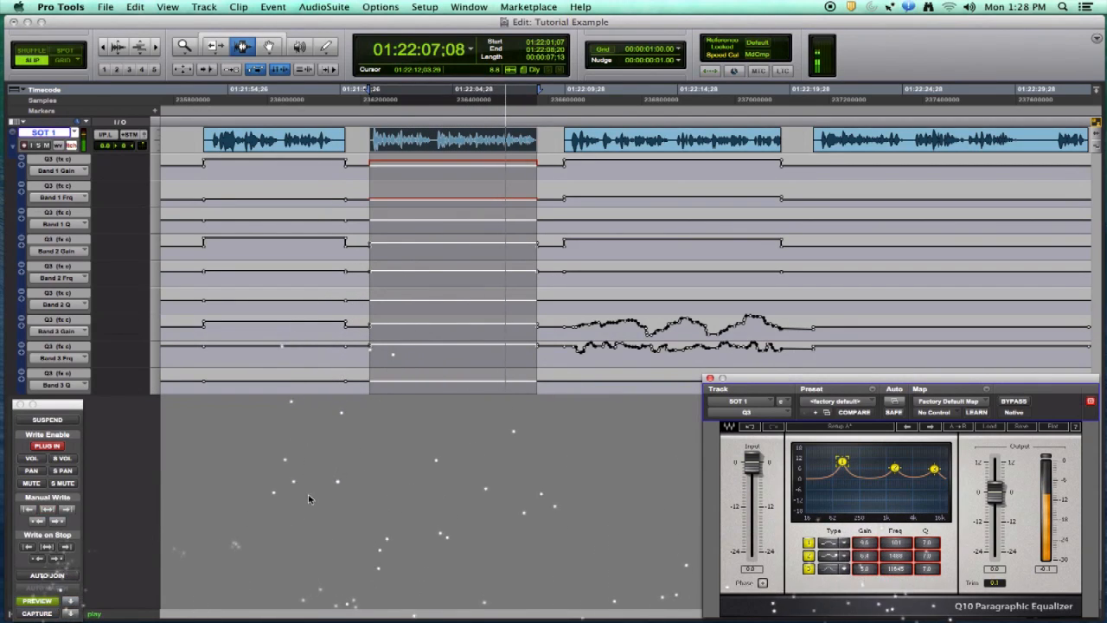
key("space")
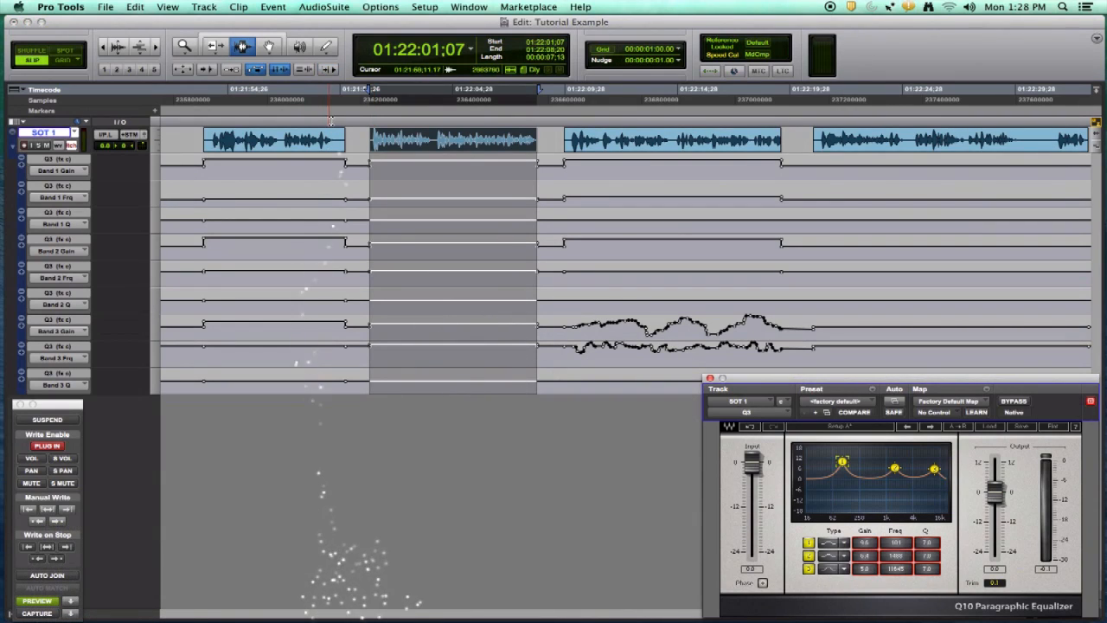
Try shifting the EQ's first band higher in frequency and writing automation to the selection end
left_click(332, 71)
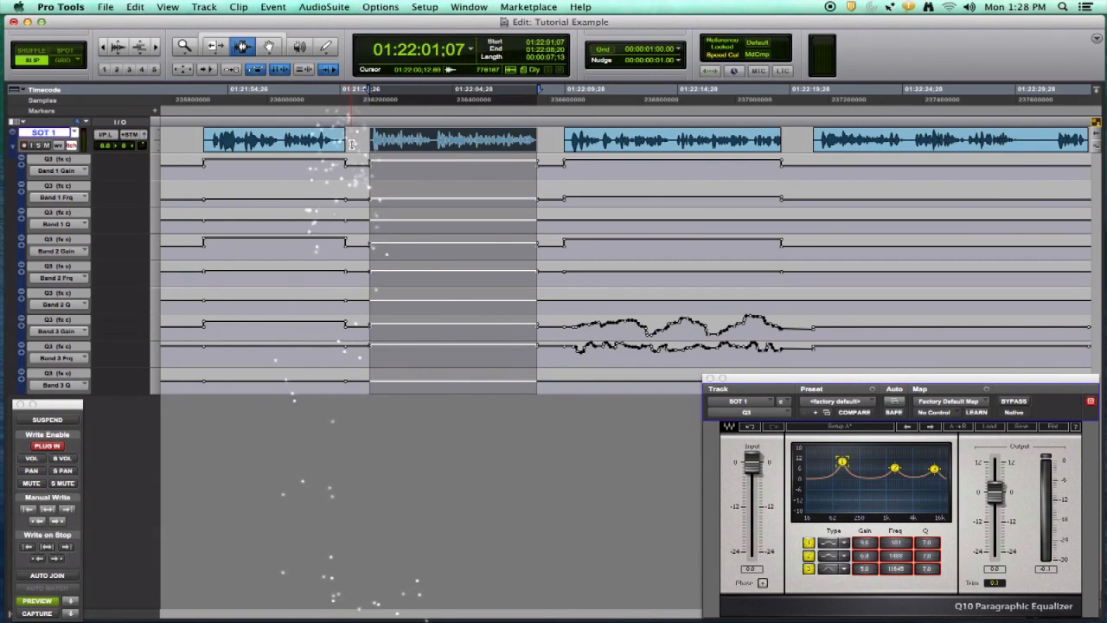
key("space")
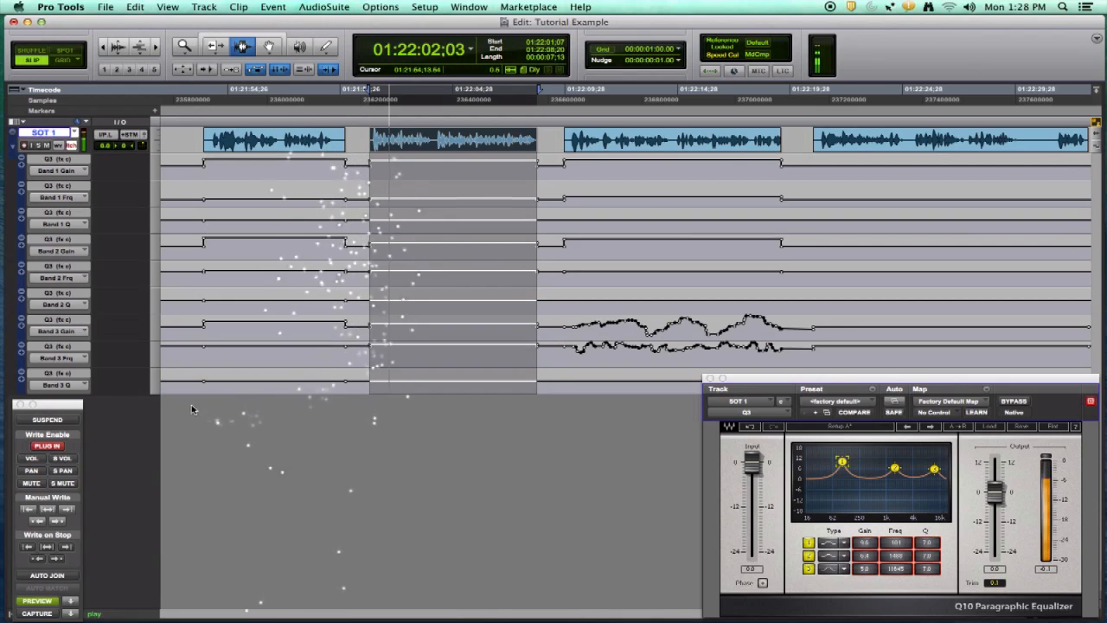
left_click_drag(845, 465, 909, 462)
key("space")
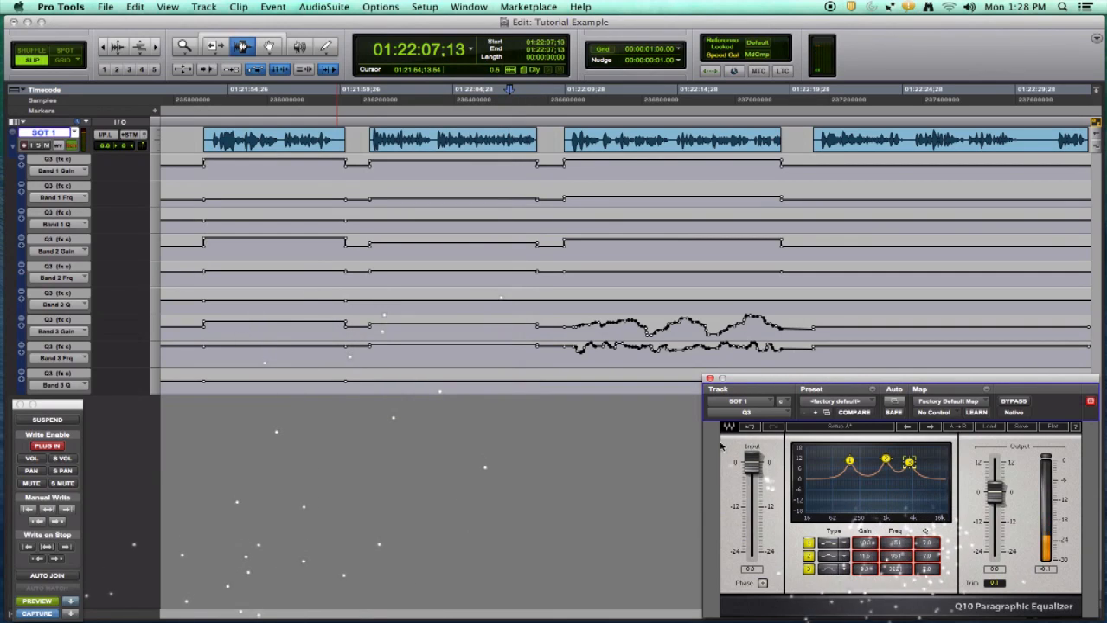
left_click(49, 509)
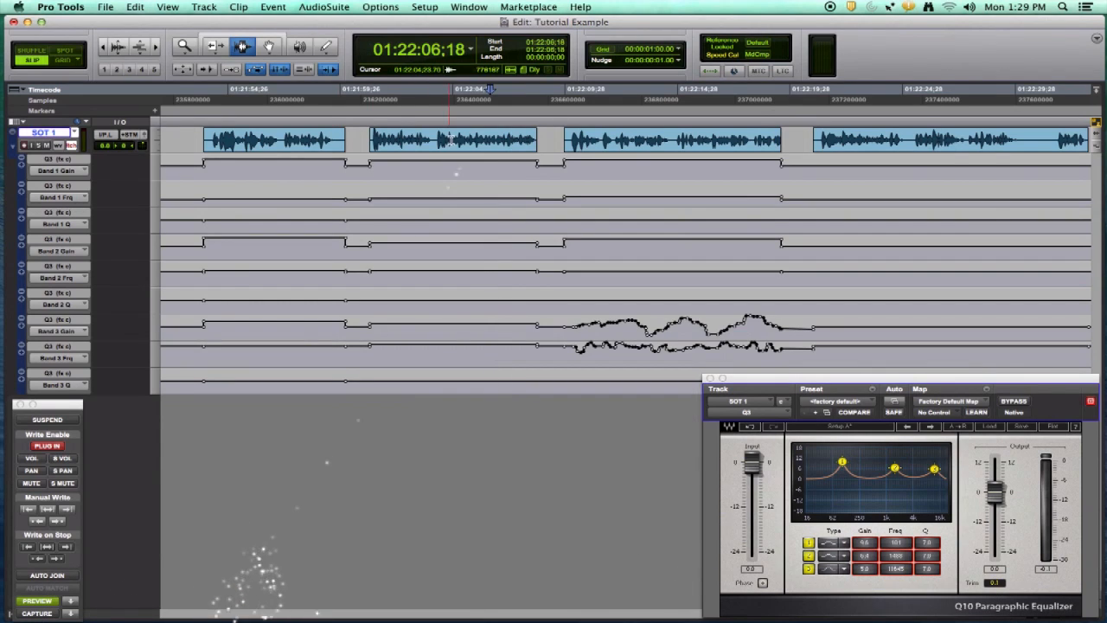
Select the second clip and, in Preview mode, pull the EQ's first band down during playback
double_click(451, 140)
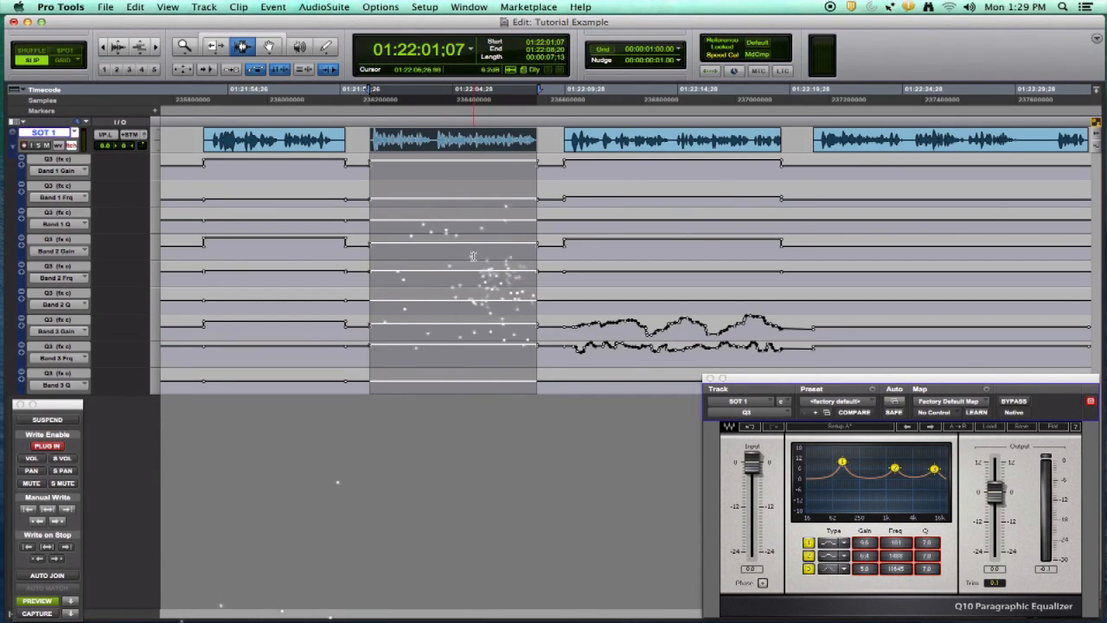
key("space")
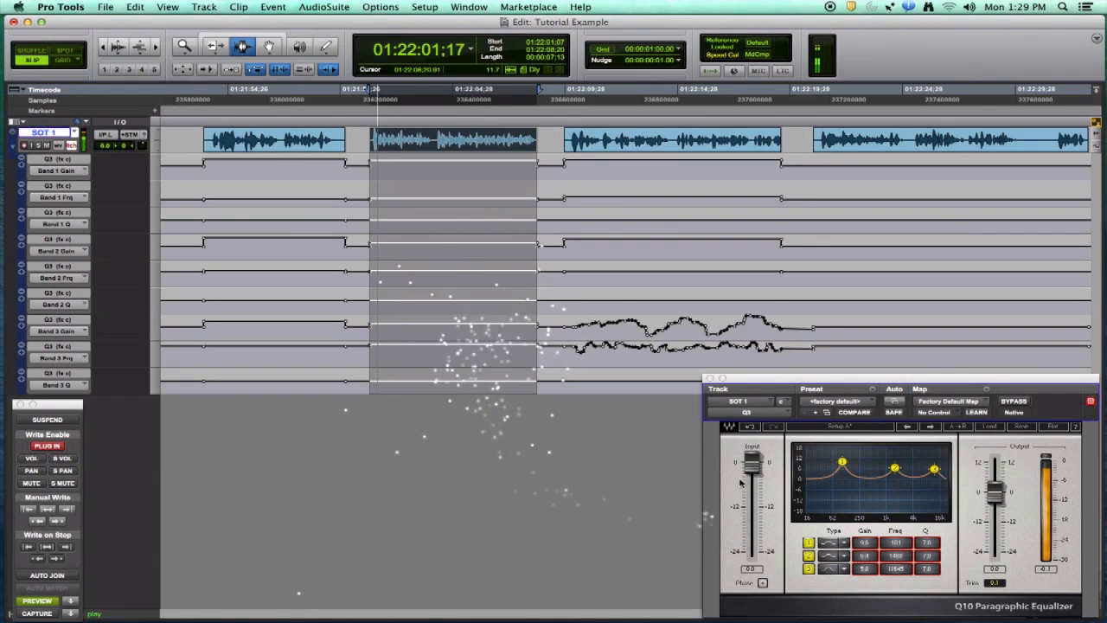
left_click_drag(842, 461, 900, 497)
key("space")
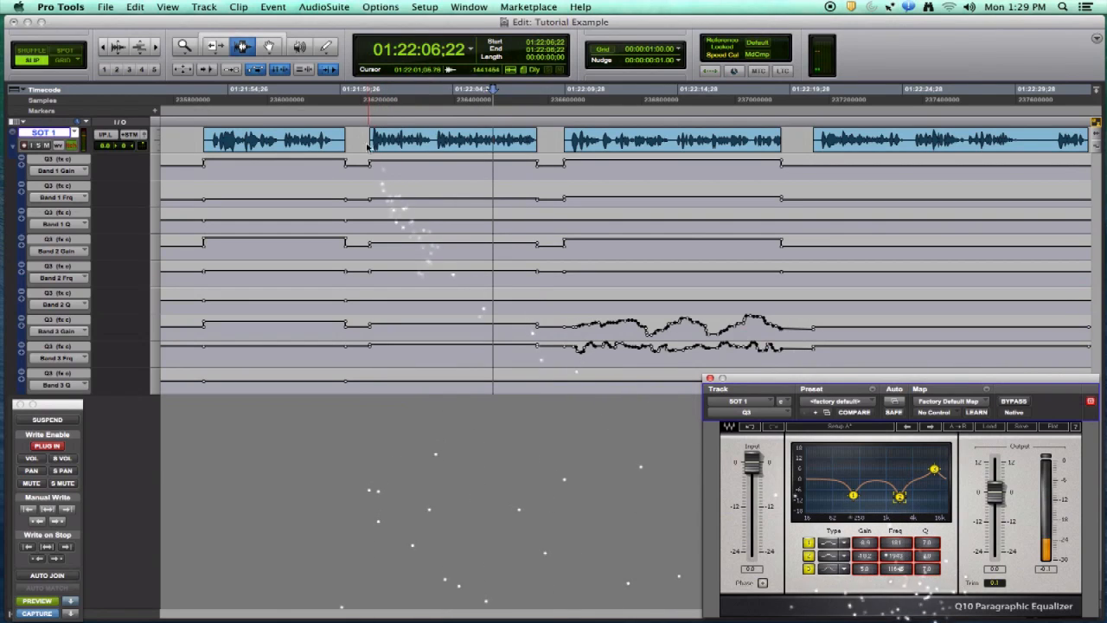
Try writing the previewed EQ setting from the second clip's start, then undo the write
left_click(368, 147)
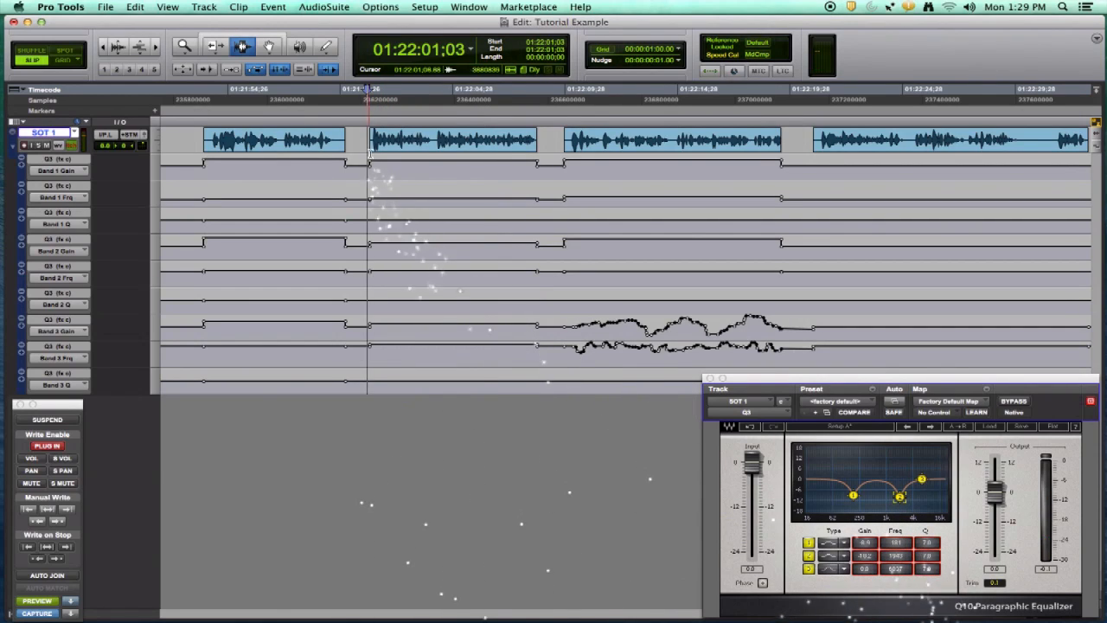
left_click(66, 546)
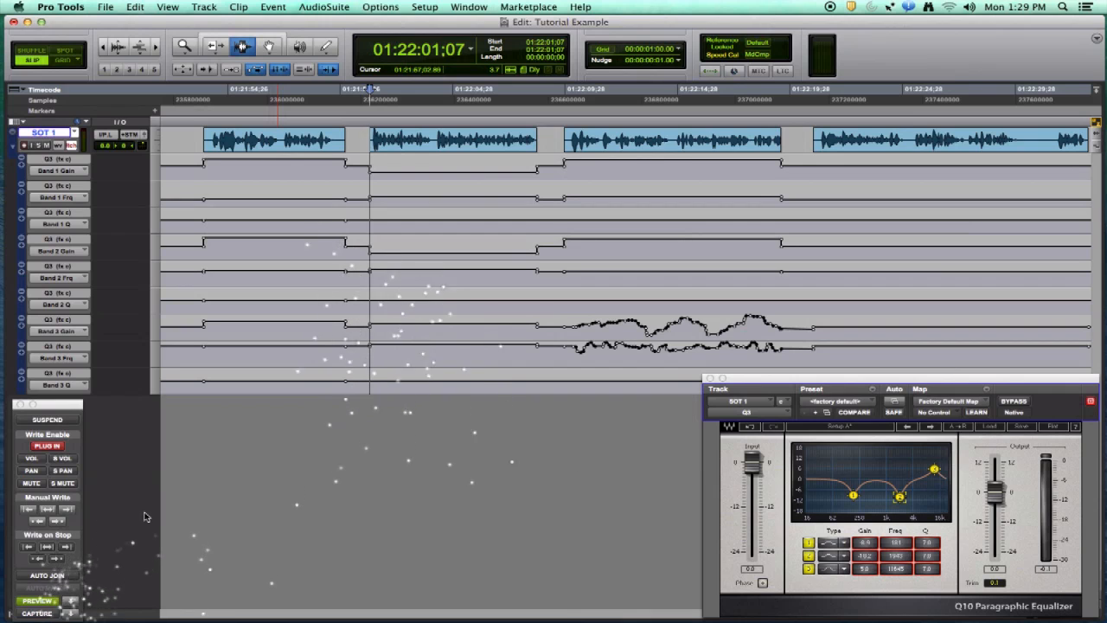
key("super+z")
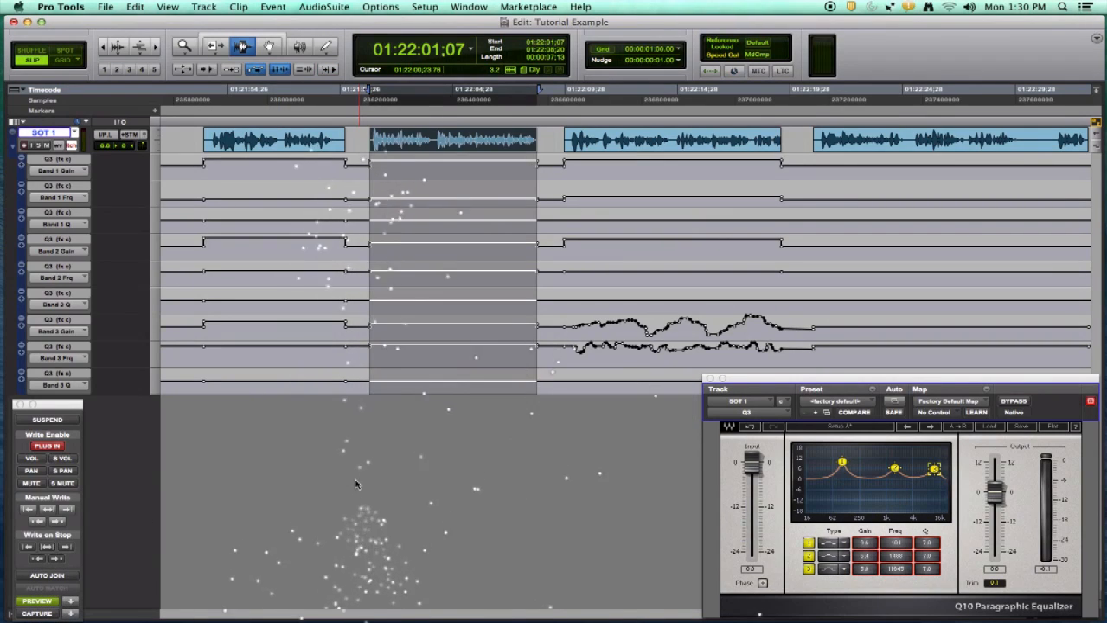
Lower the EQ's first band during playback and toggle Preview suspension repeatedly to compare against the written settings
key("space")
left_click_drag(848, 466, 850, 496)
left_click(37, 601, "super")
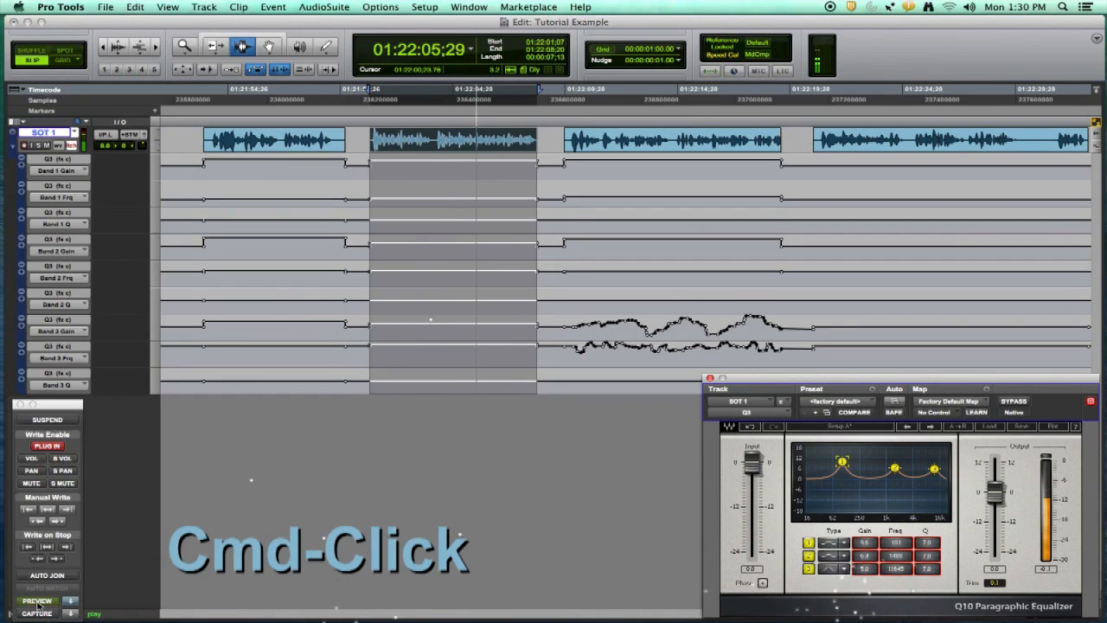
left_click(37, 601, "super")
left_click(37, 601, "super")
left_click(37, 601, "super")
key("space")
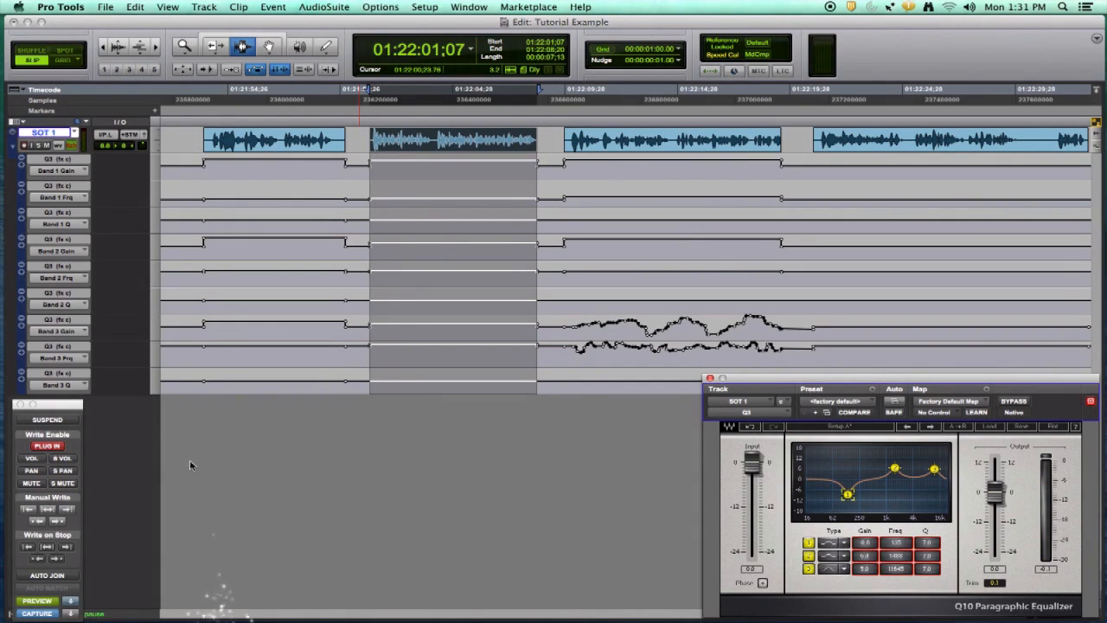
Pull the EQ's first band down in Preview, then toggle plug-in write enable off and on to leave the preview
key("space")
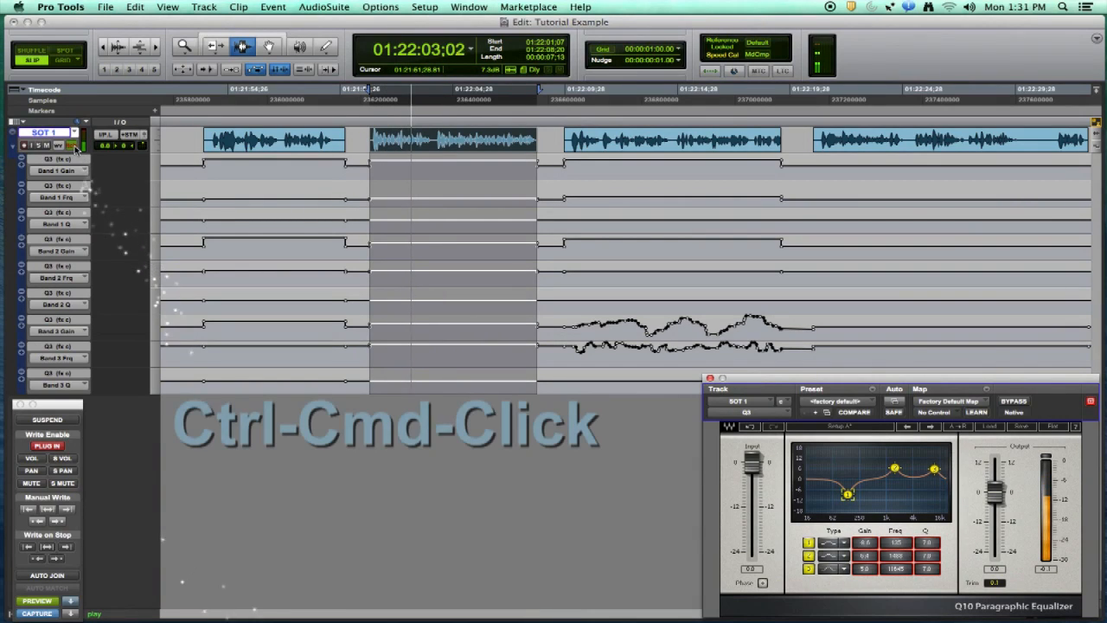
key("space")
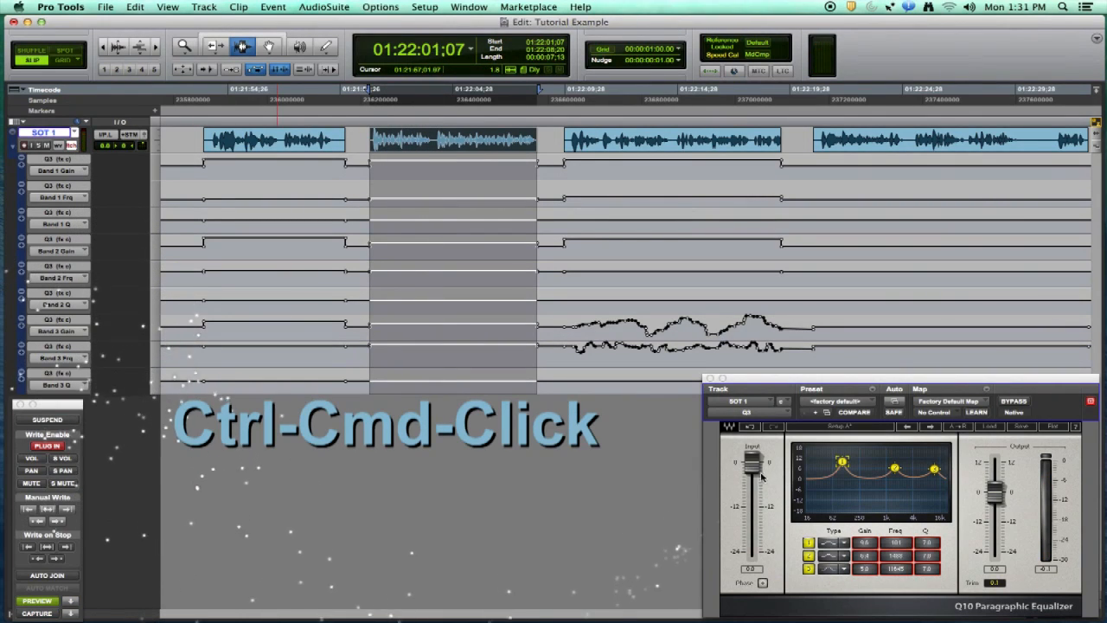
left_click_drag(836, 468, 934, 490)
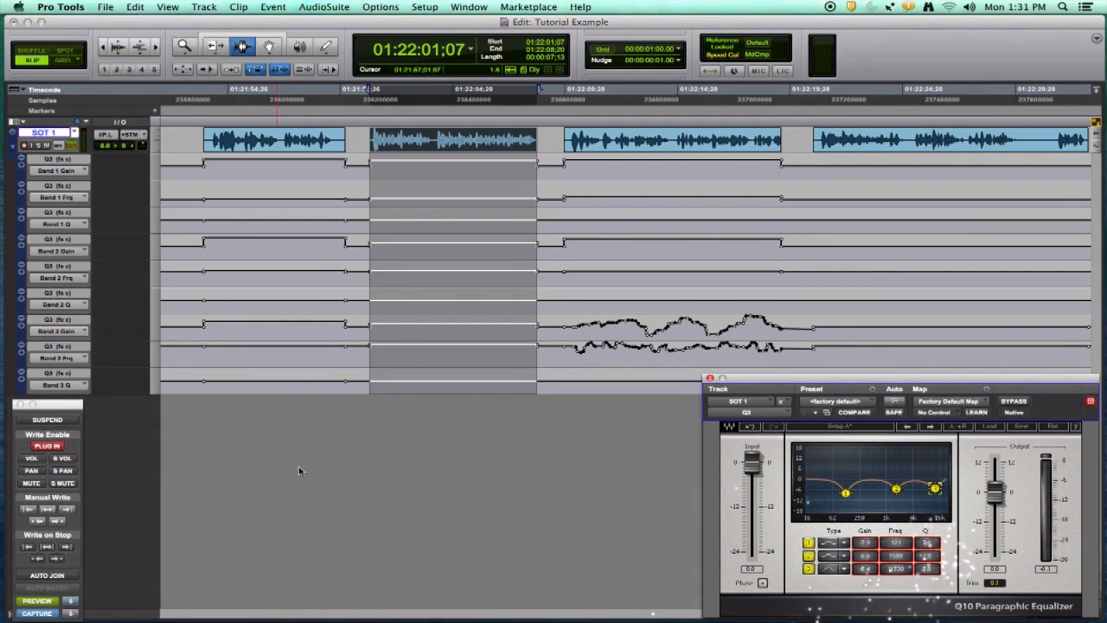
key("space")
left_click(57, 446)
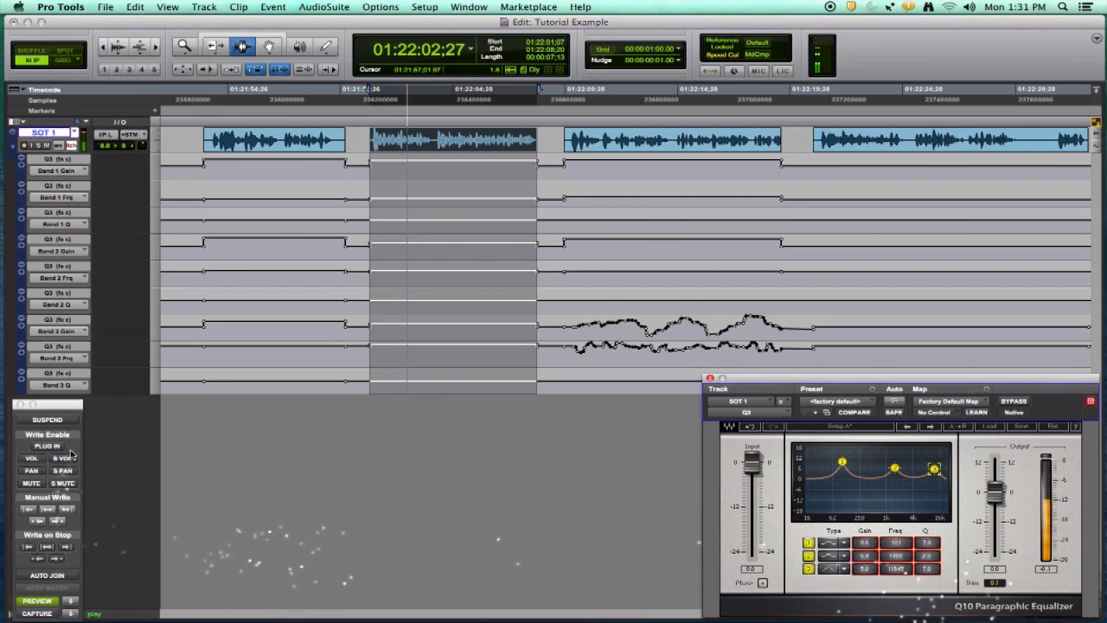
left_click(58, 447)
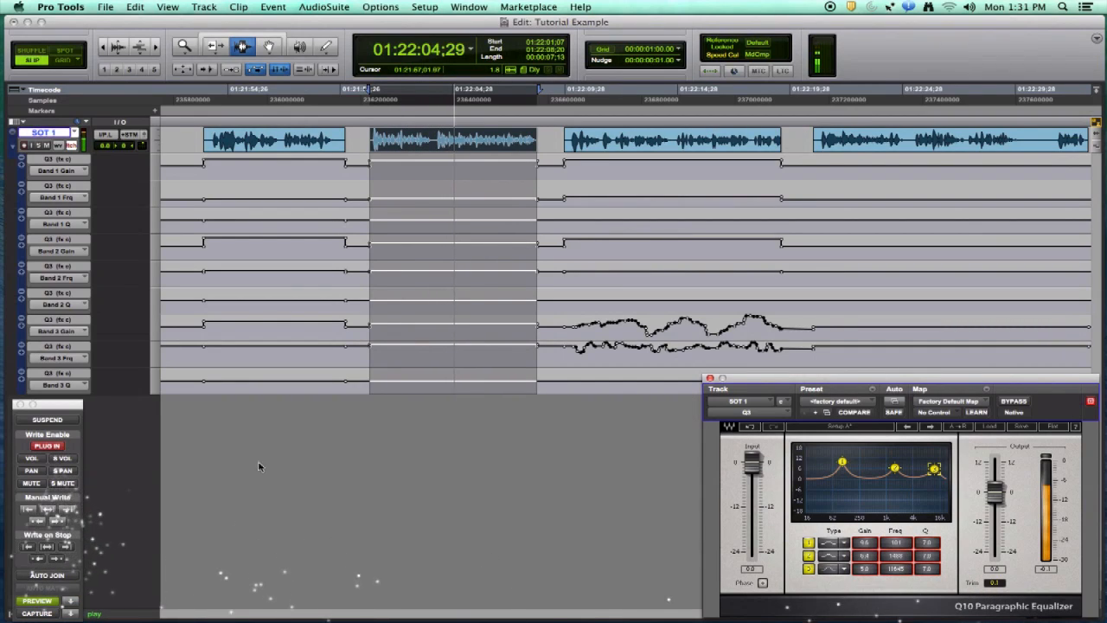
key("space")
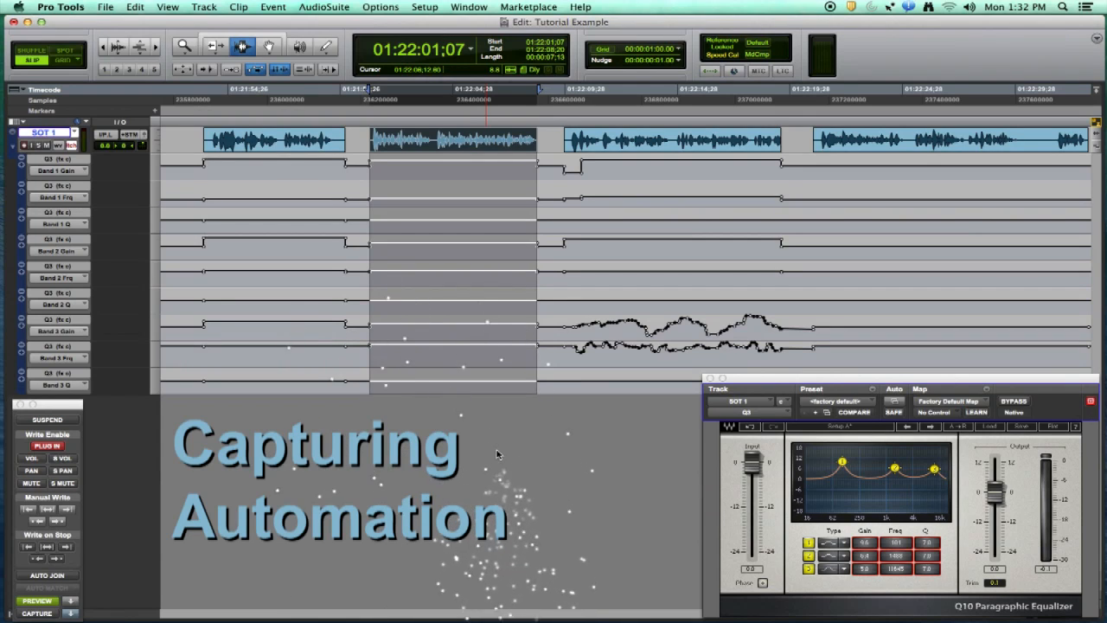
Boost the EQ's third band during playback, then select the third clip and write the previewed setting across it
key("space")
mouse_move(934, 469)
left_mouse_down()
mouse_move(935, 497)
mouse_move(926, 450)
left_mouse_up()
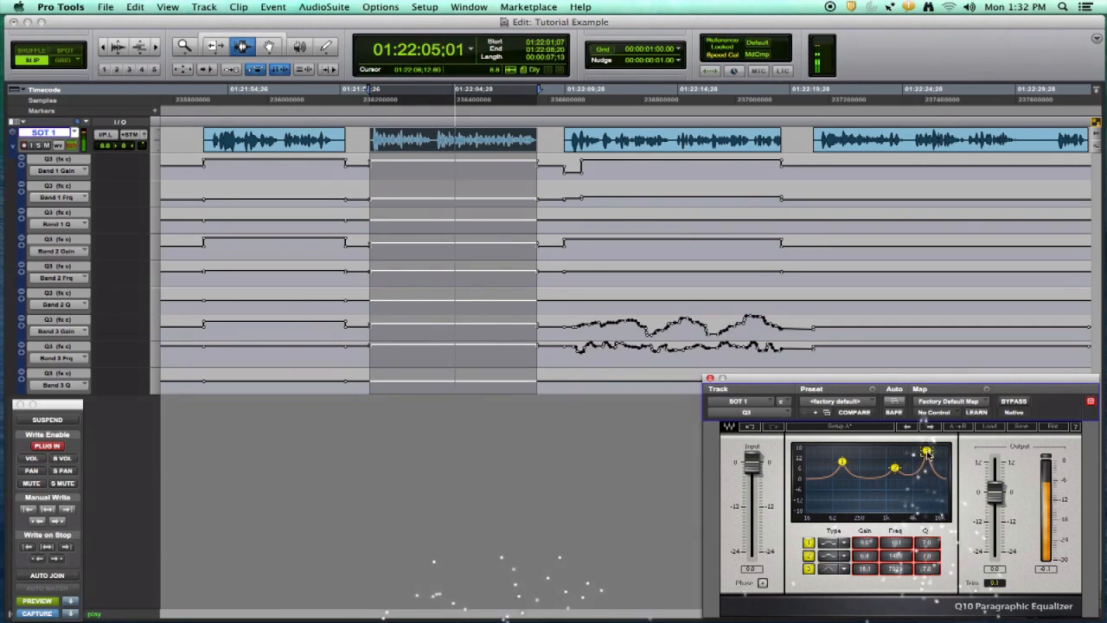
key("space")
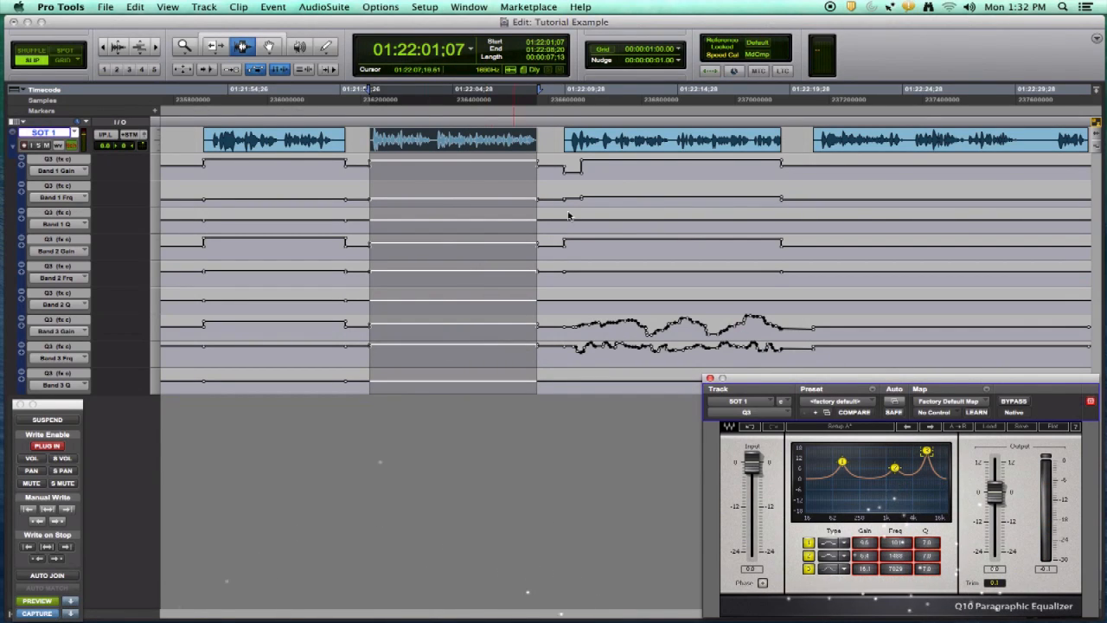
left_click(630, 146)
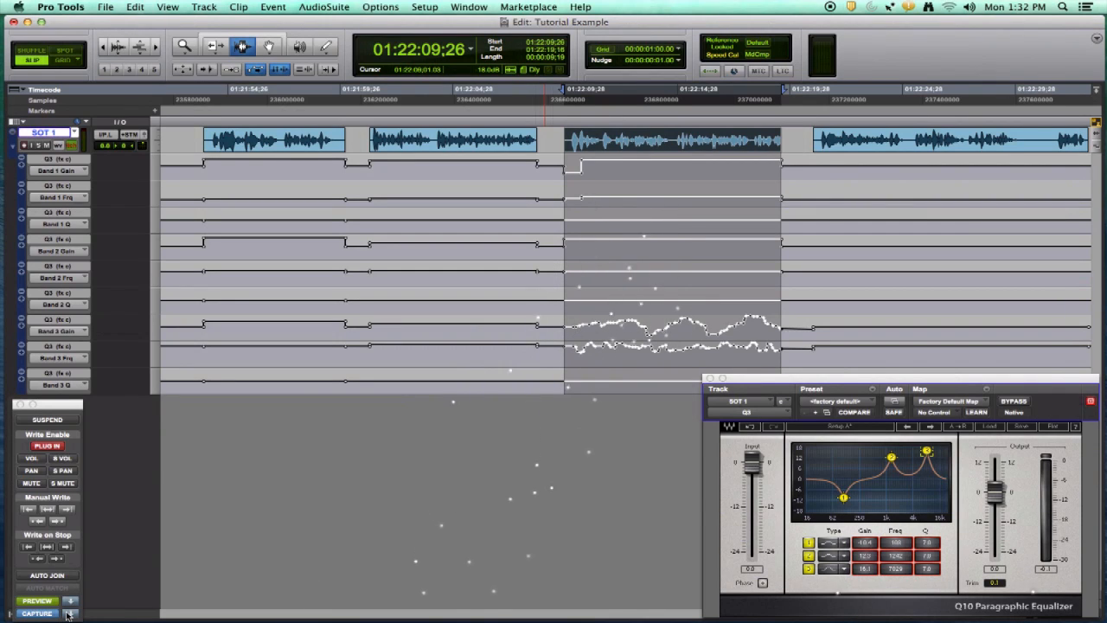
left_click(48, 509)
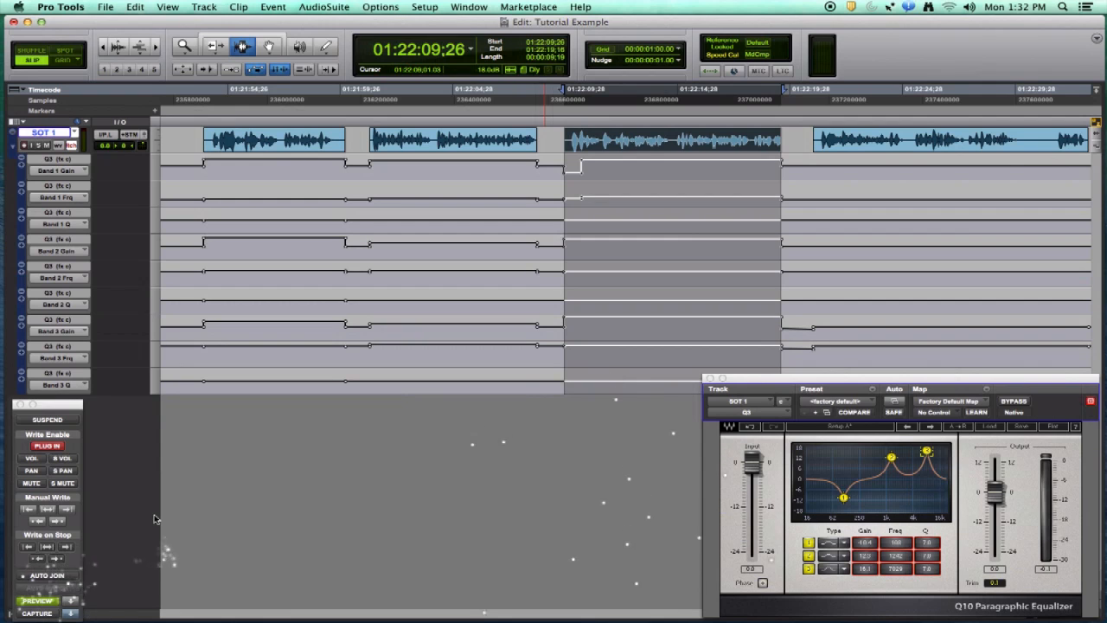
Capture the second clip's EQ settings, select the third clip, and write the captured settings across it
left_click(419, 253)
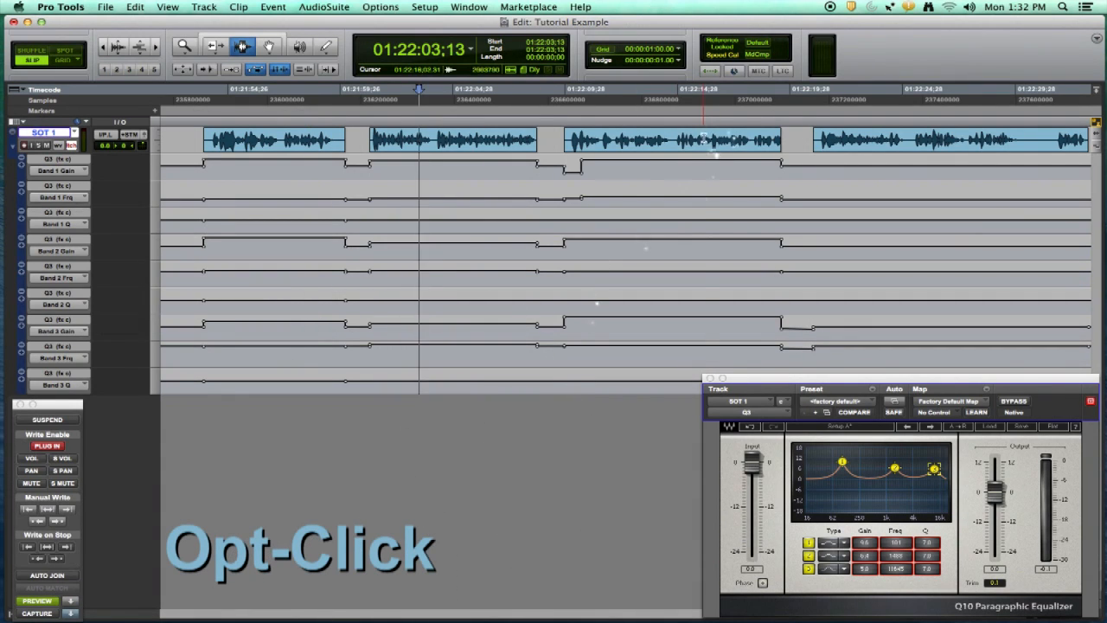
left_click(708, 149)
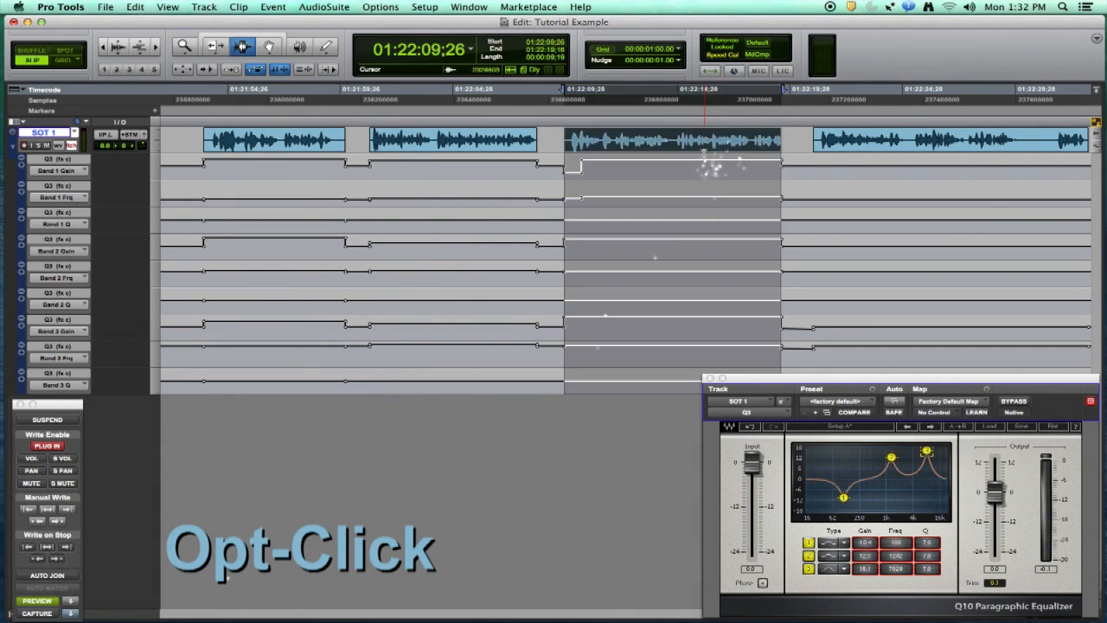
left_click(74, 614, "alt")
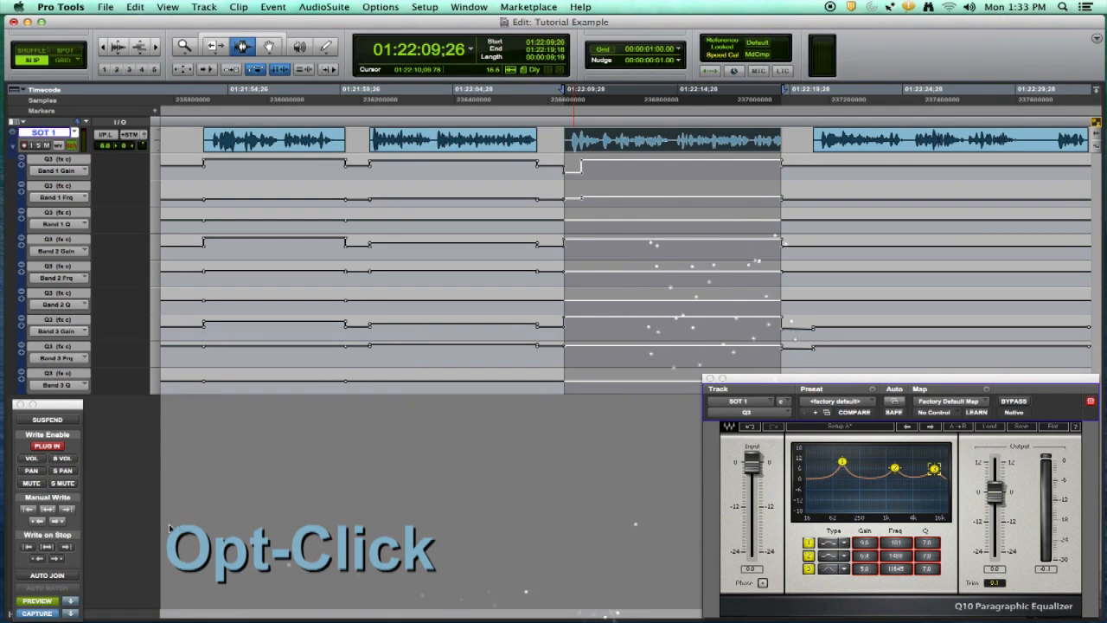
left_click(49, 509, "alt")
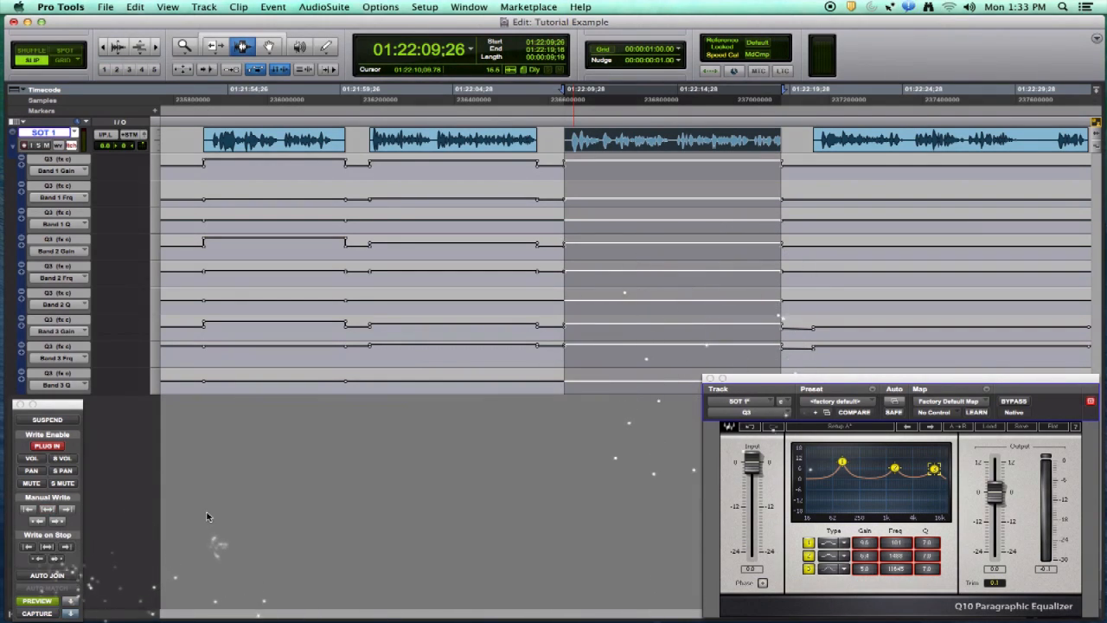
Capture the first clip's EQ settings and punch the captured values onto the selected third clip
left_click(278, 152)
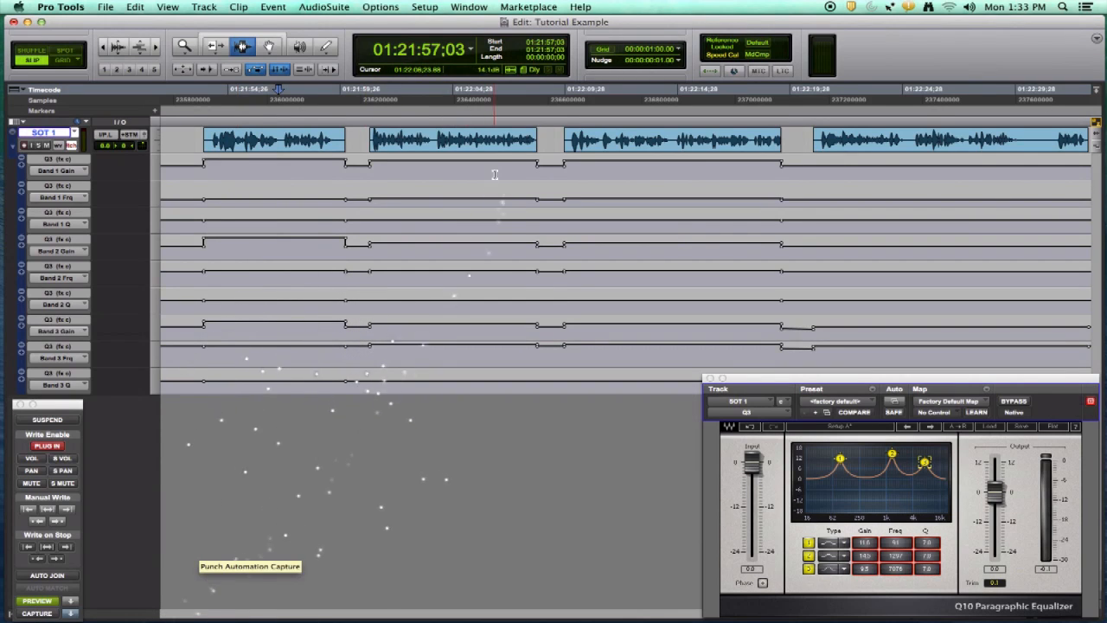
left_click(588, 145)
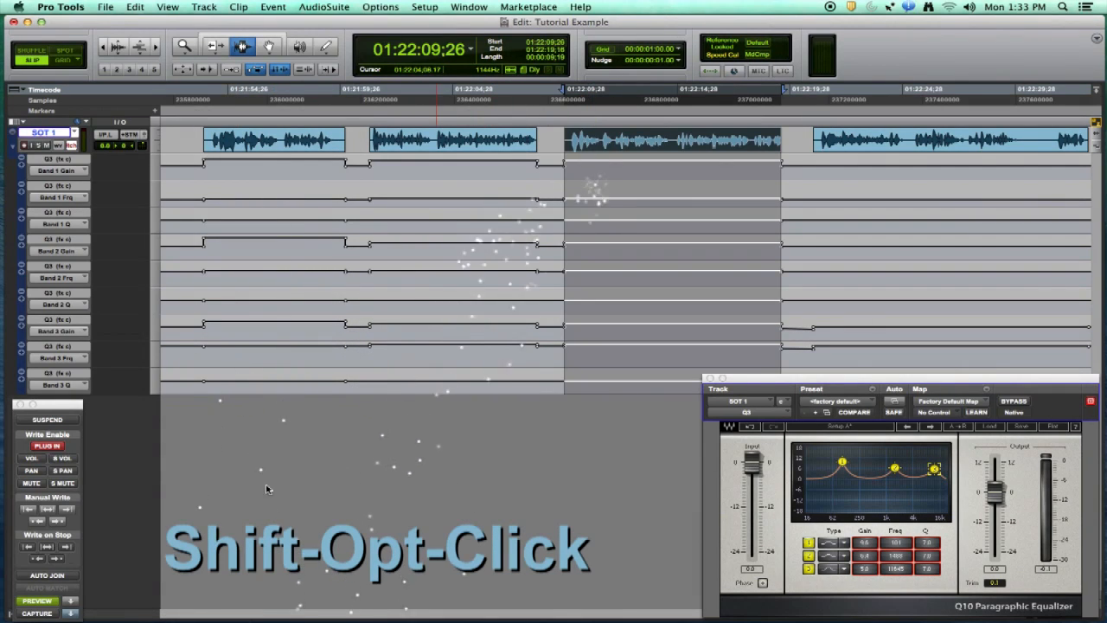
left_click(75, 614, "alt+shift")
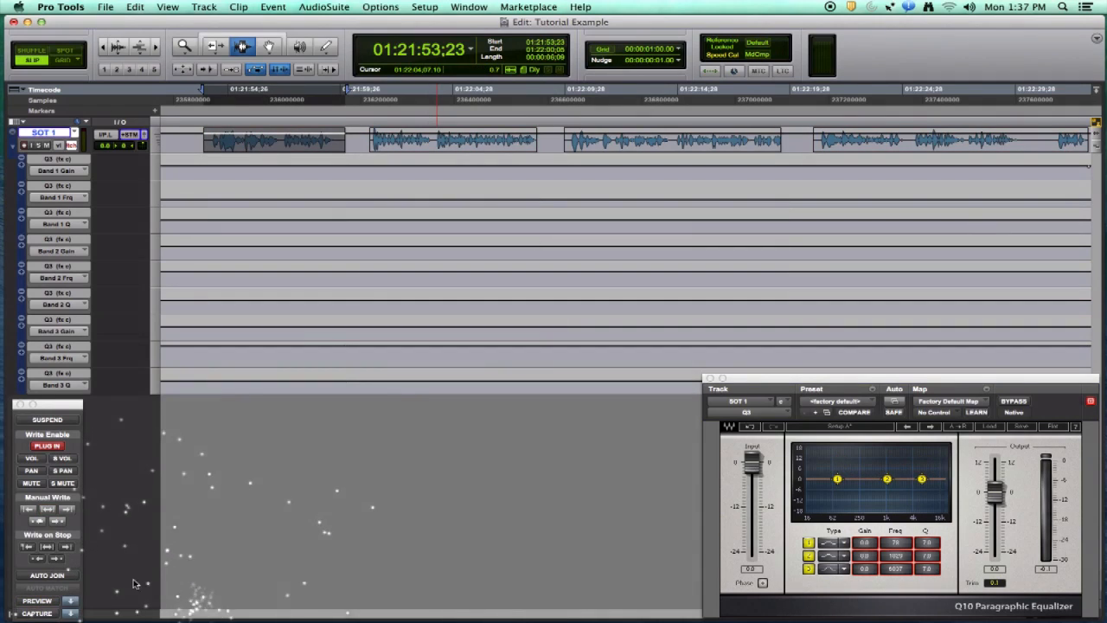
Enable Preview mode and open the SOT 1 track's output window
left_click(38, 601)
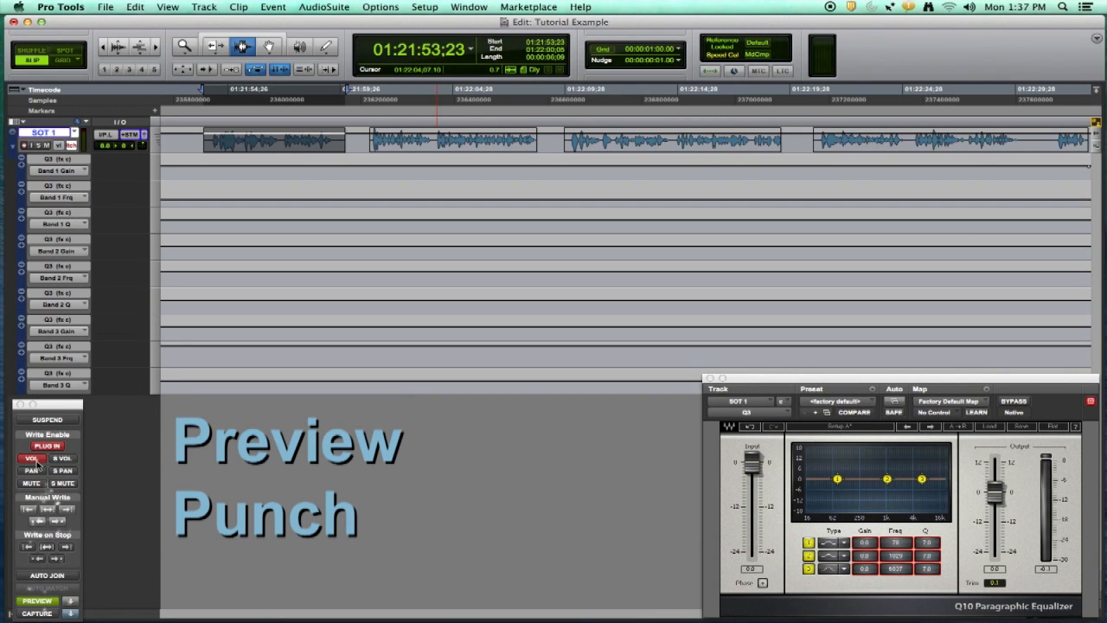
left_click(144, 135)
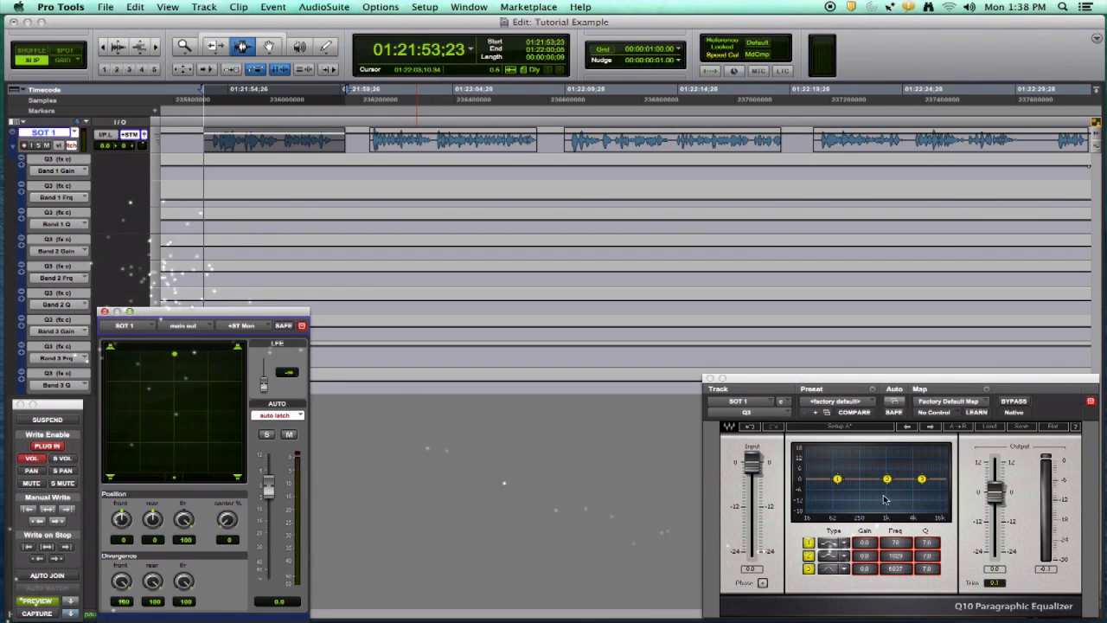
During playback, boost the EQ's second band and raise the volume fader to about +3.3 dB
key("space")
left_click_drag(887, 478, 900, 458)
left_click_drag(262, 486, 284, 474)
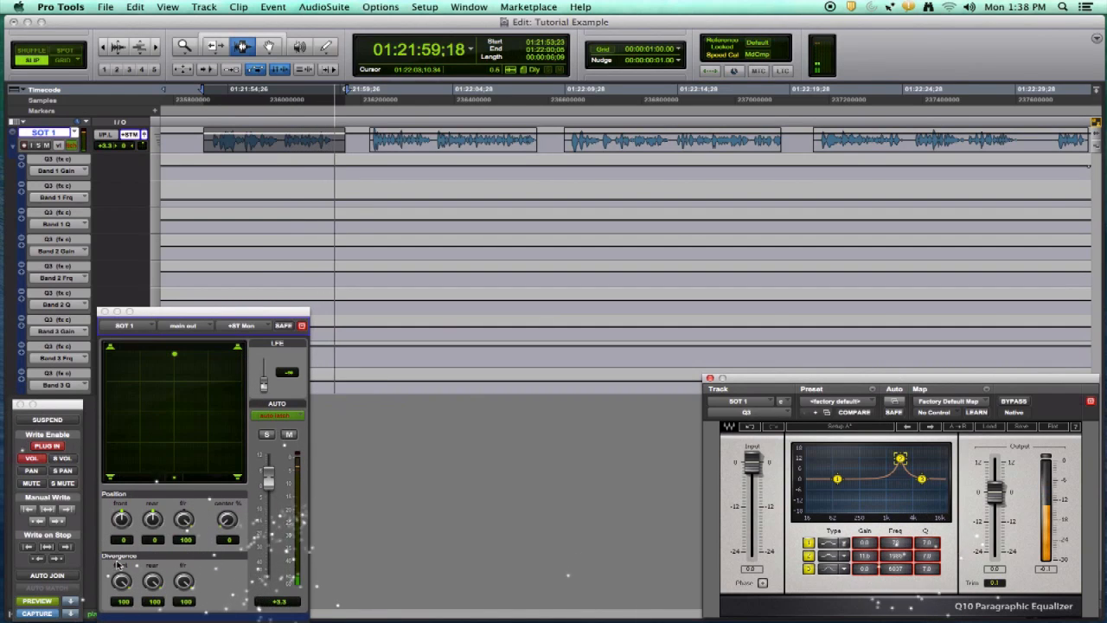
key("space")
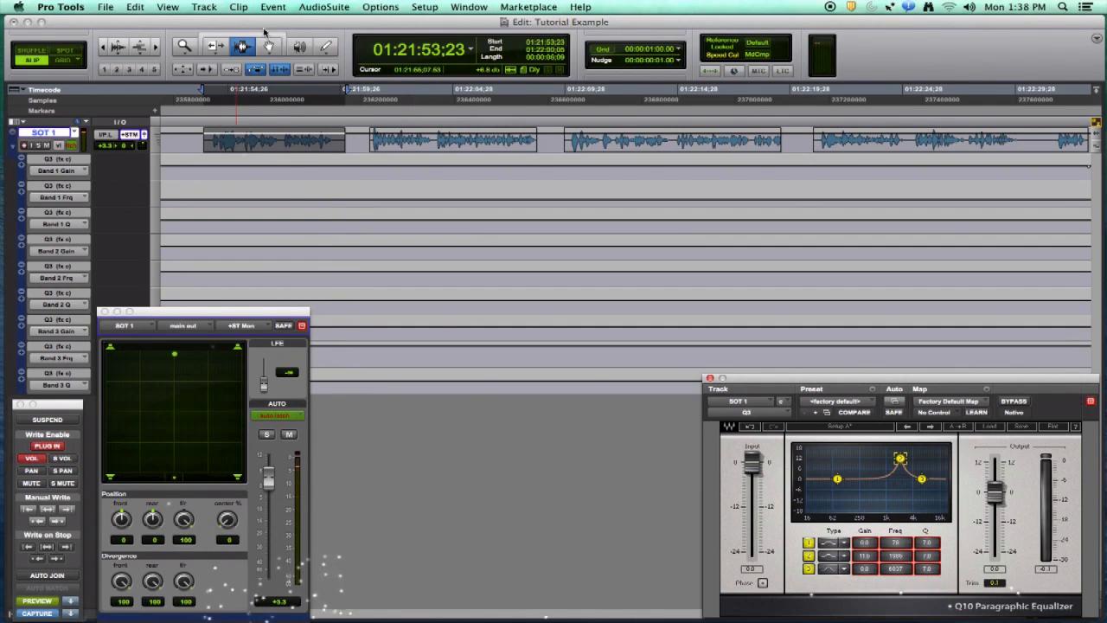
From the first clip's start, punch the previewed EQ and volume values into automation during playback
left_click(189, 133)
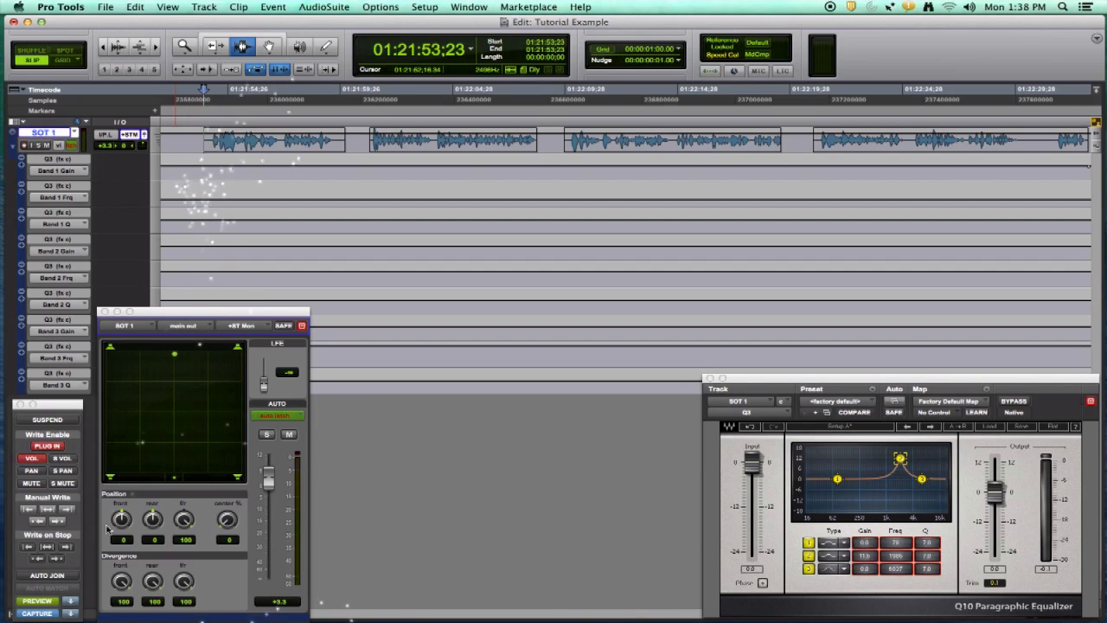
left_click(71, 603)
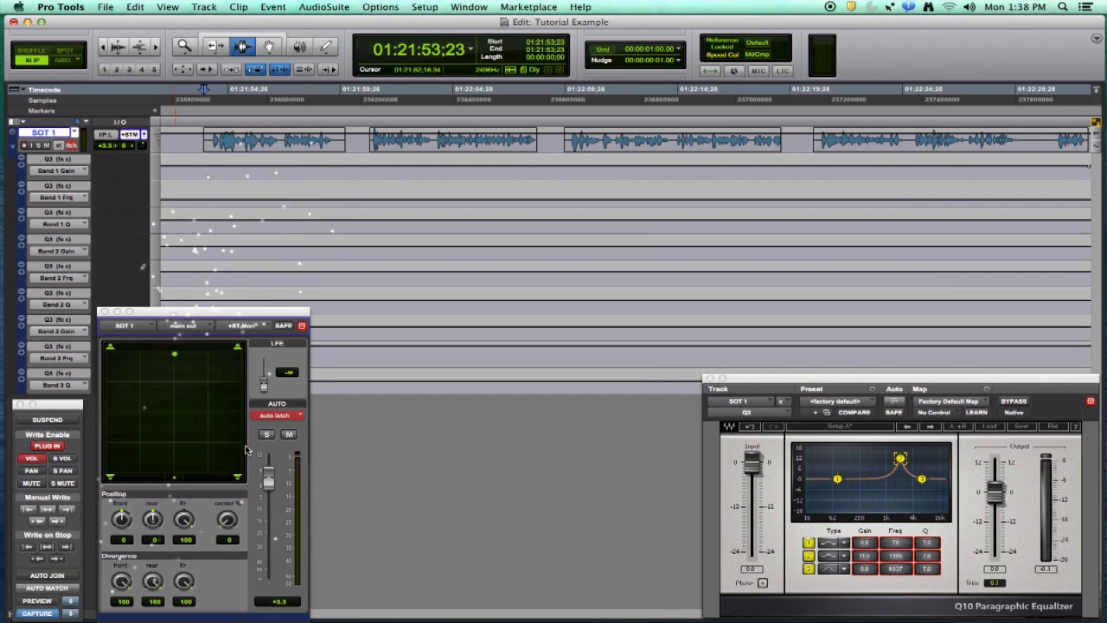
left_click_drag(269, 479, 273, 482)
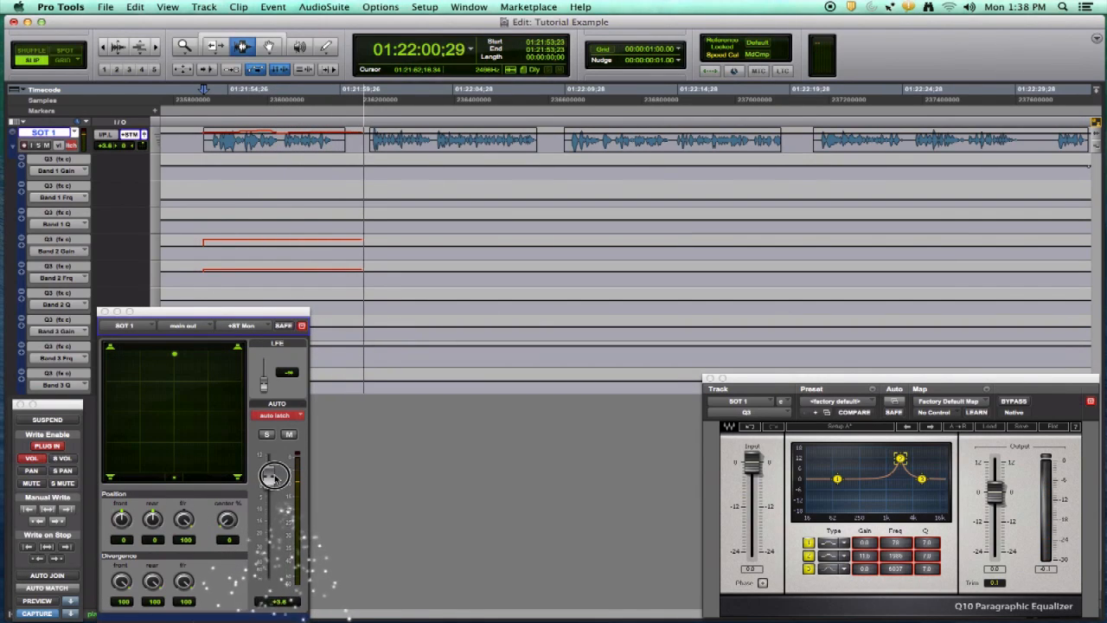
key("space")
Select the second clip and, during playback, lower the EQ's third band and boost its first band
left_click(459, 143)
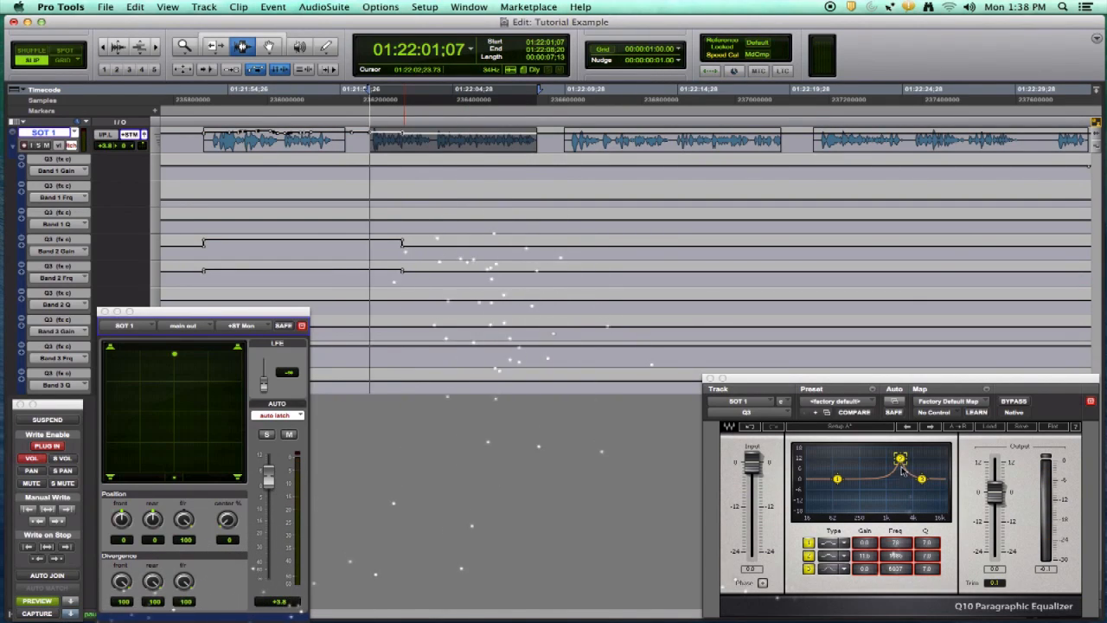
key("space")
left_click_drag(882, 472, 921, 486)
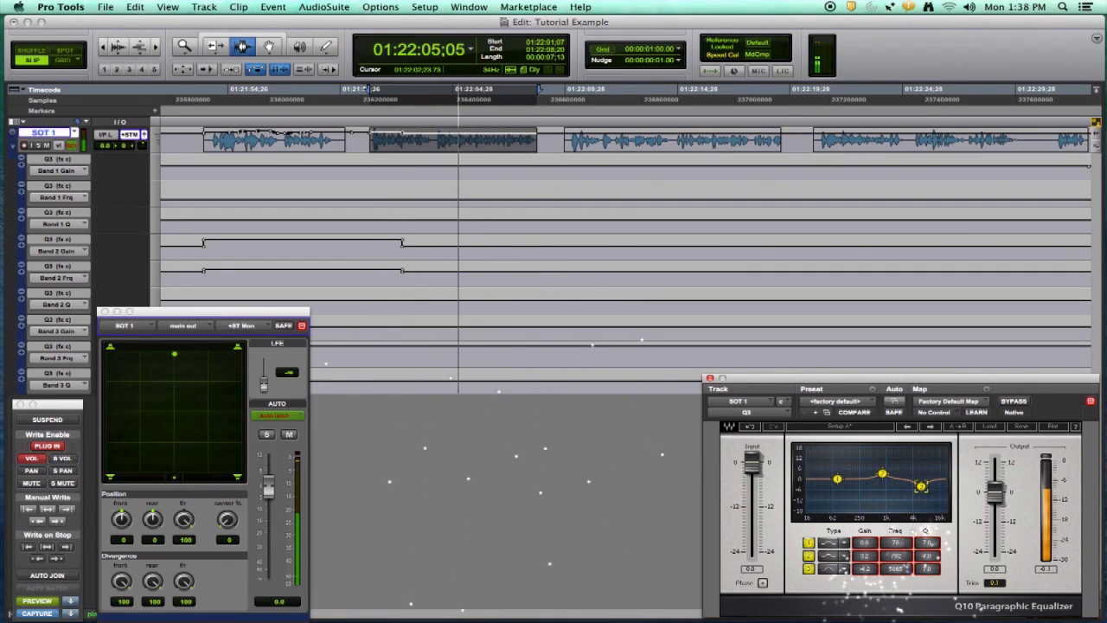
left_click_drag(838, 478, 837, 461)
key("space")
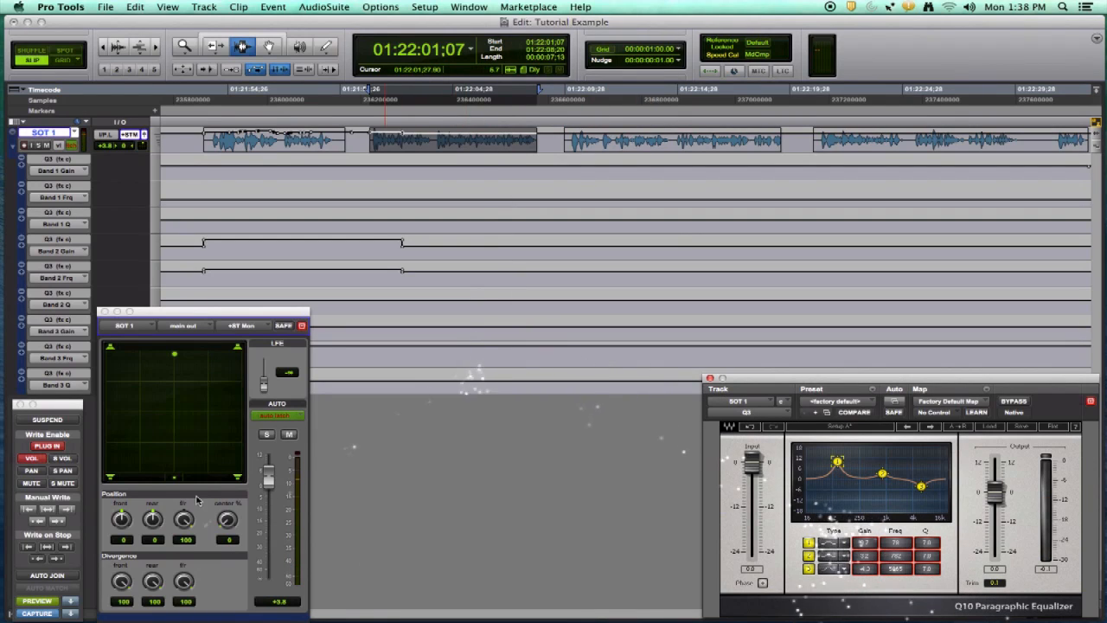
From the second clip's start, punch the previewed EQ and volume into automation during playback, raising the fader to about +6 dB
key("space")
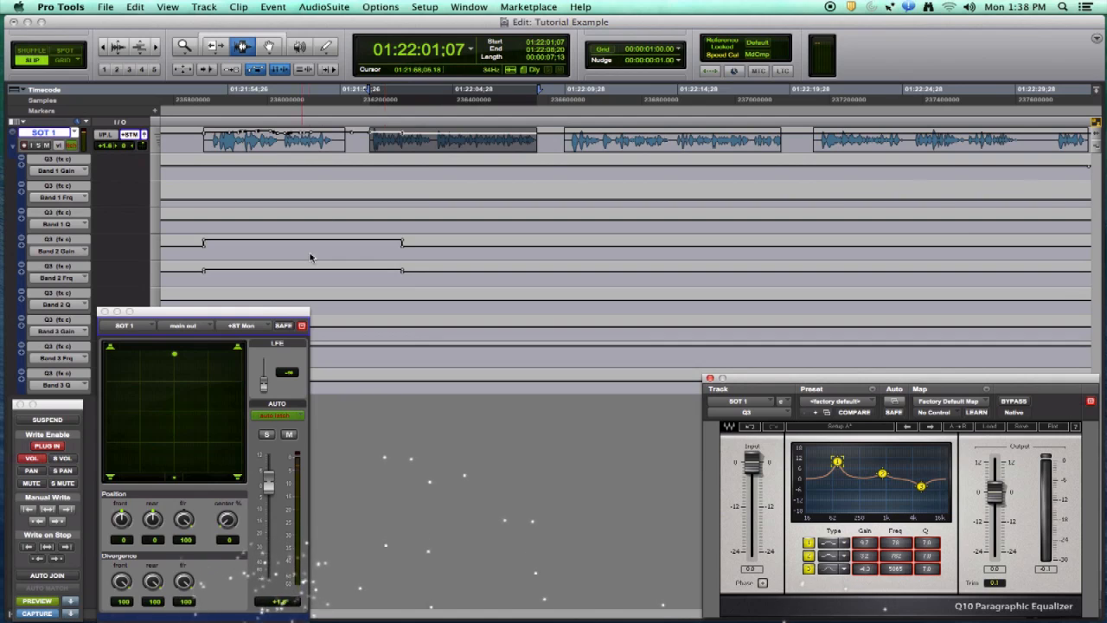
left_click(361, 141)
key("Tab")
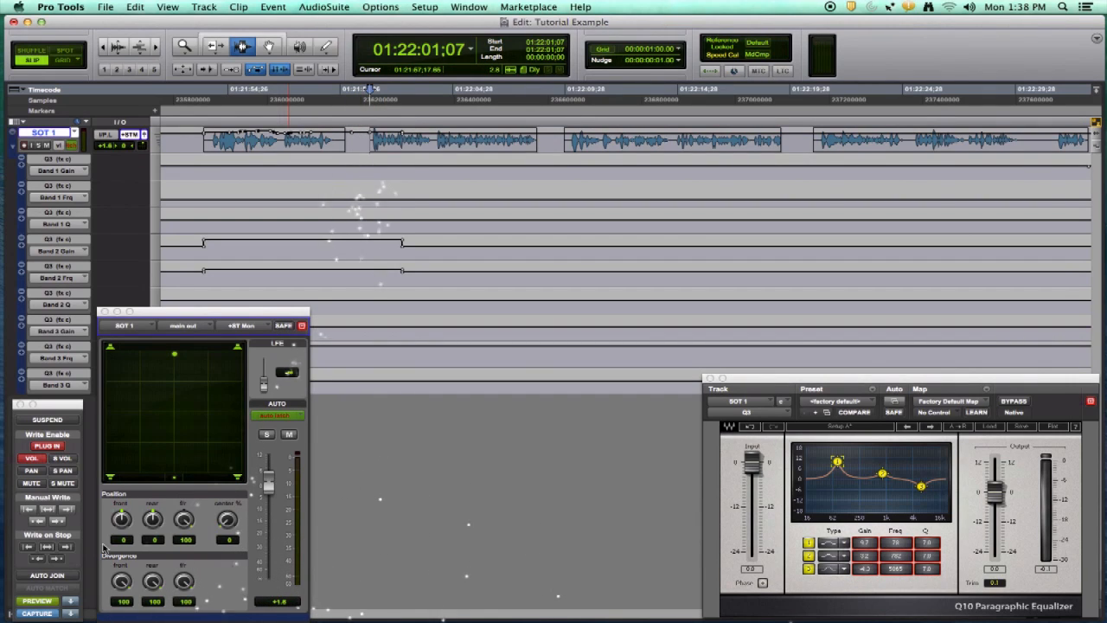
left_click(73, 601)
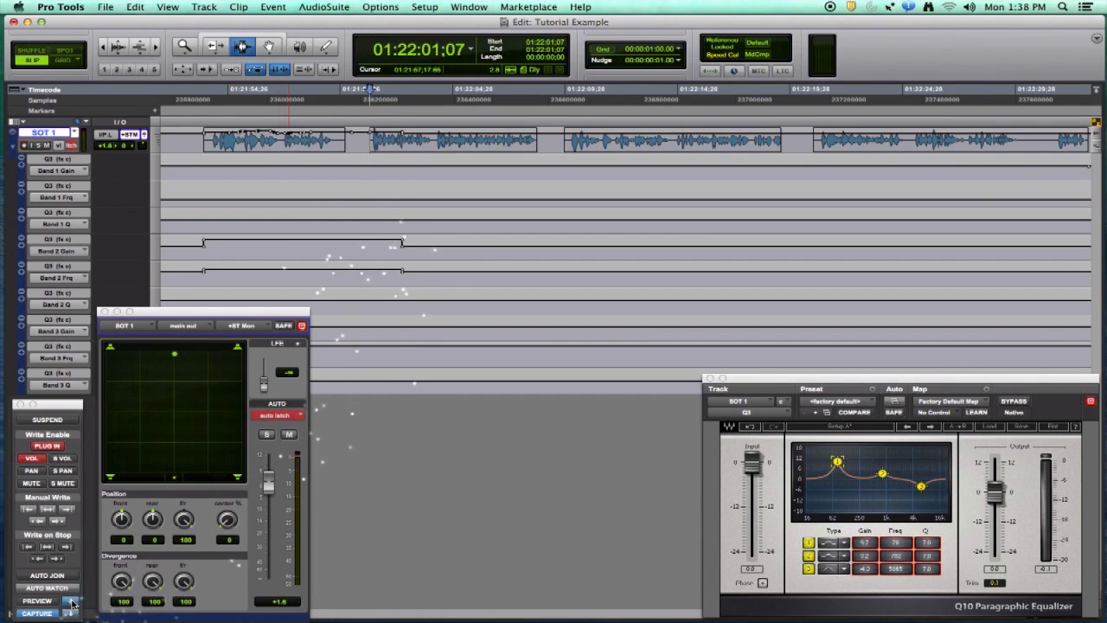
key("space")
left_click_drag(269, 486, 272, 474)
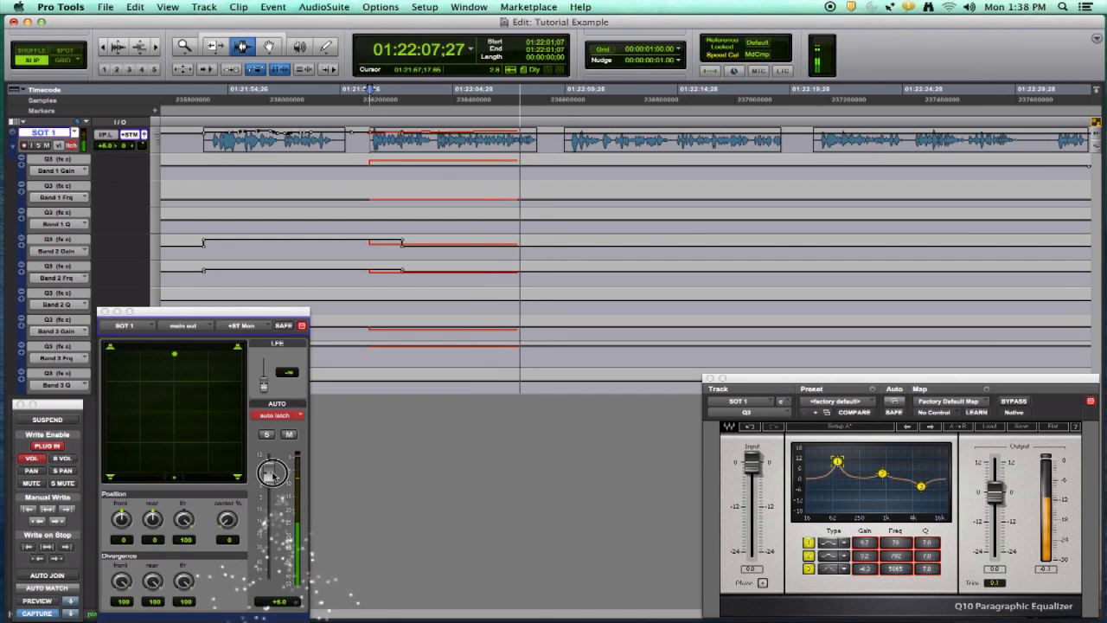
left_click_drag(273, 474, 271, 482)
key("space")
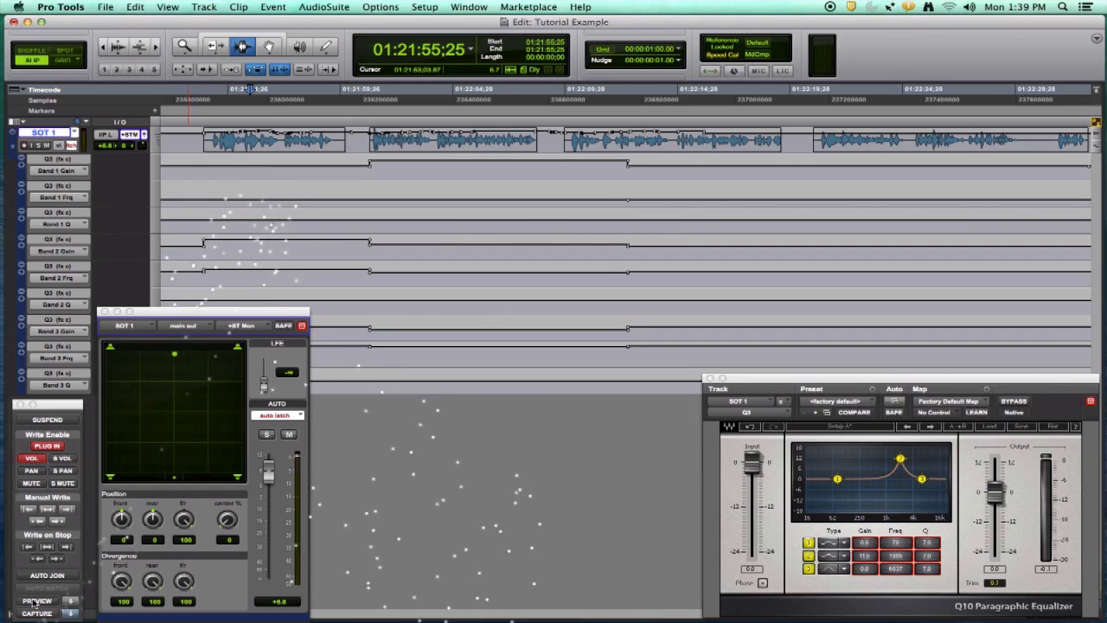
Capture the first clip's EQ and volume settings
left_click(37, 600)
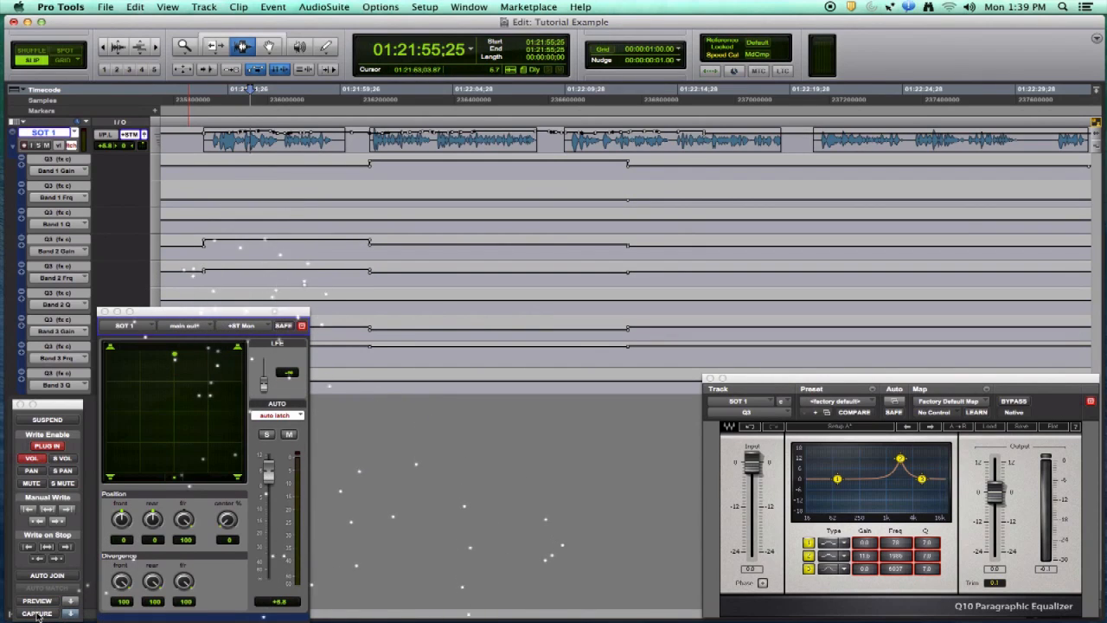
left_click(36, 612)
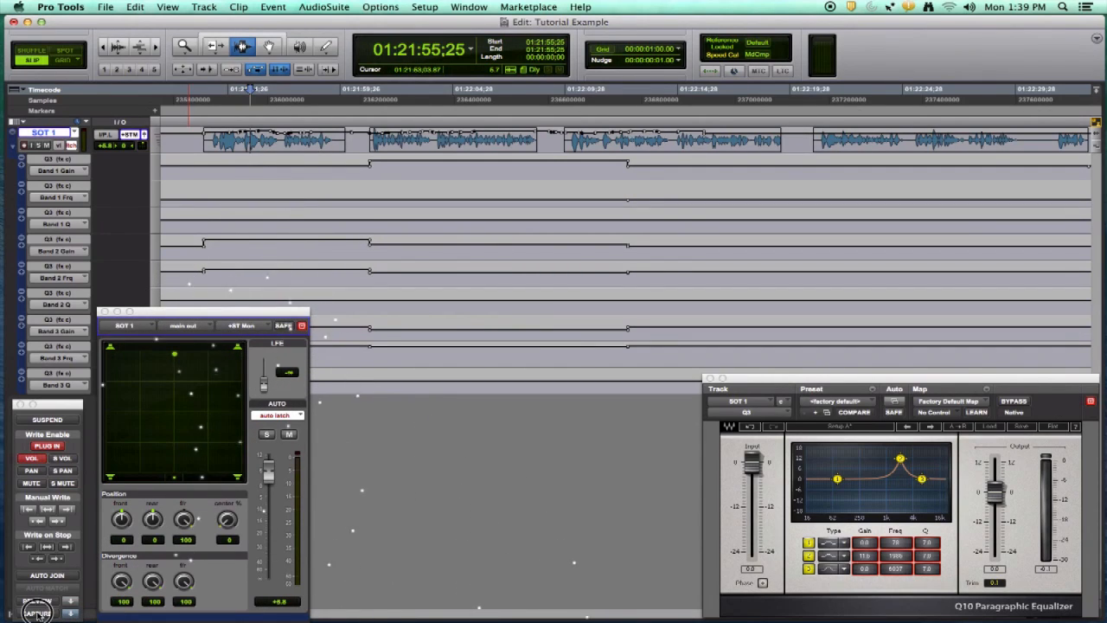
Place the cursor at the third clip's start and load the captured settings into Preview
left_click(561, 142)
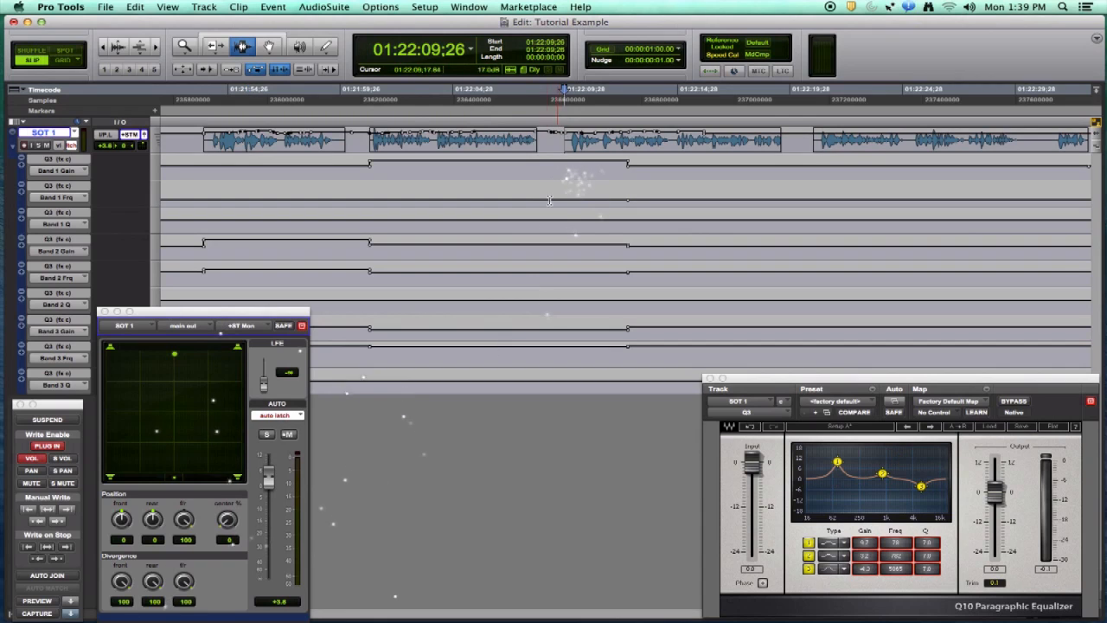
left_click(39, 600)
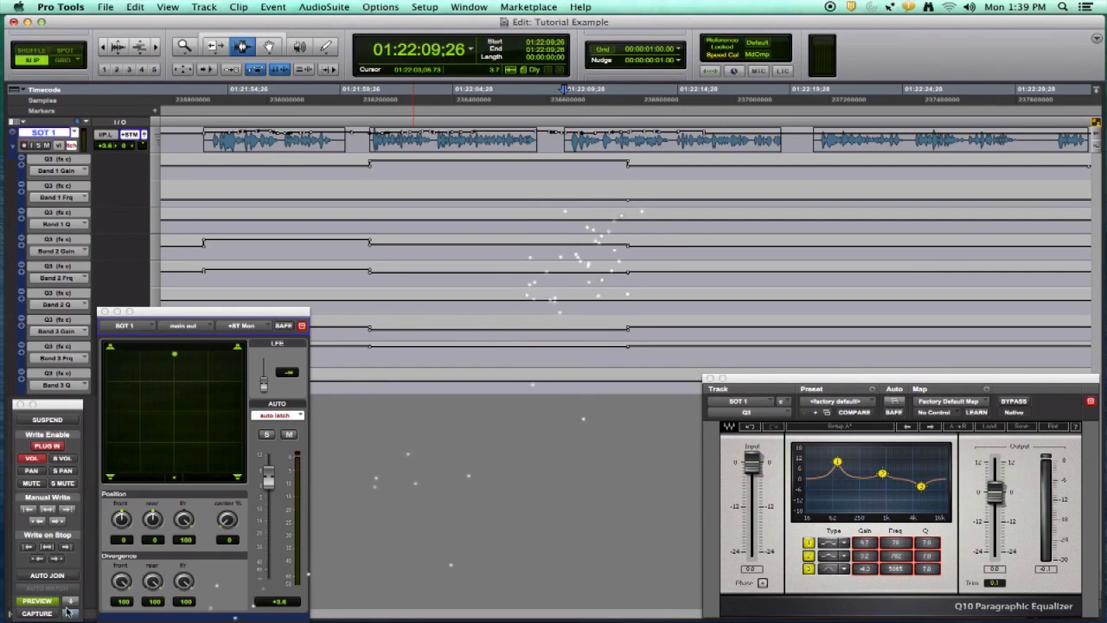
left_click(70, 614)
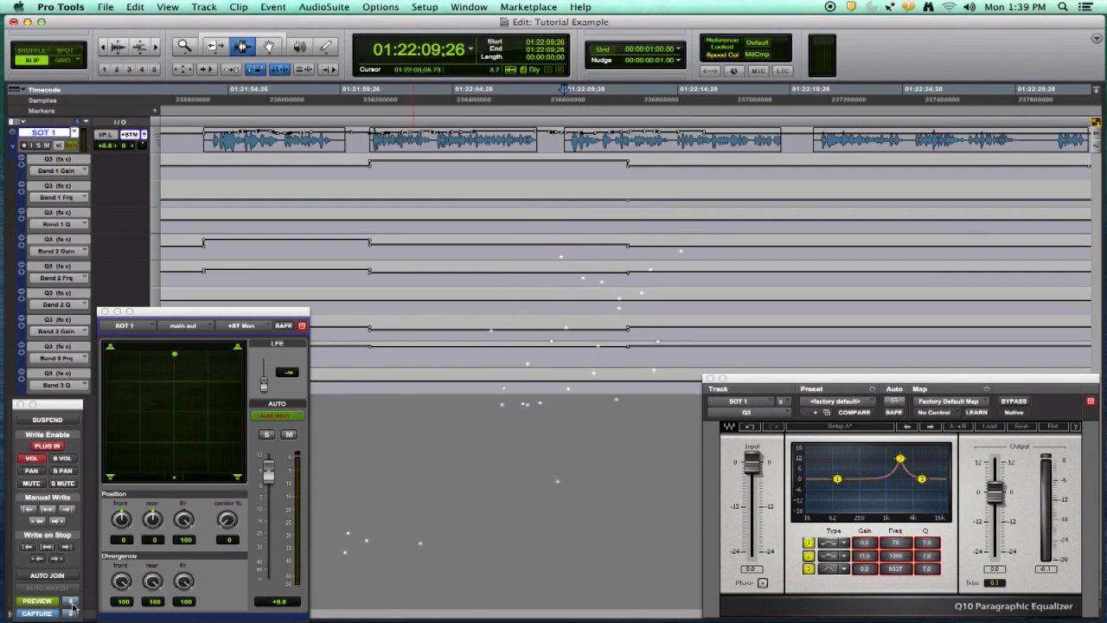
Punch the previewed settings into the third clip's EQ and volume automation during playback
left_click(72, 603)
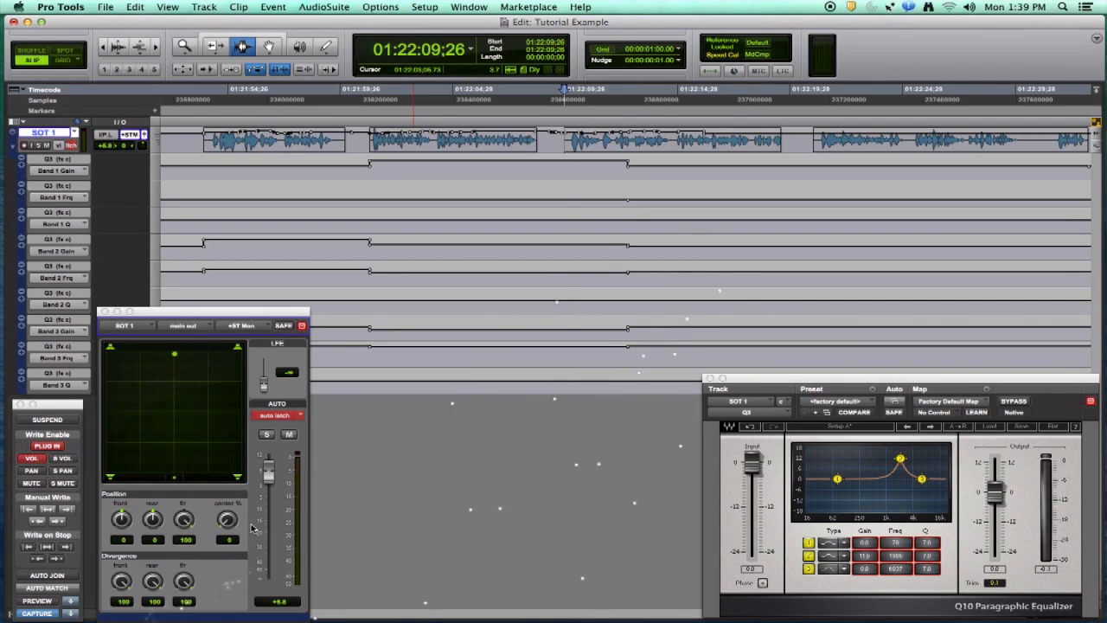
key("space")
left_click_drag(268, 473, 270, 472)
key("space")
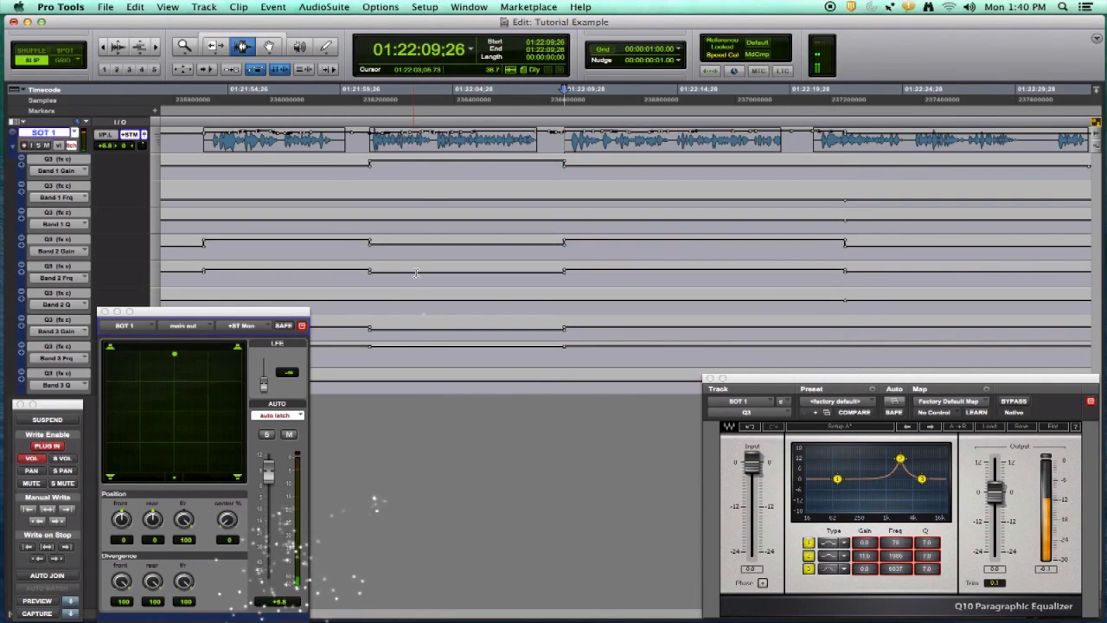
Apply the second clip's EQ and volume settings to the fourth clip's automation during playback
left_click(419, 146)
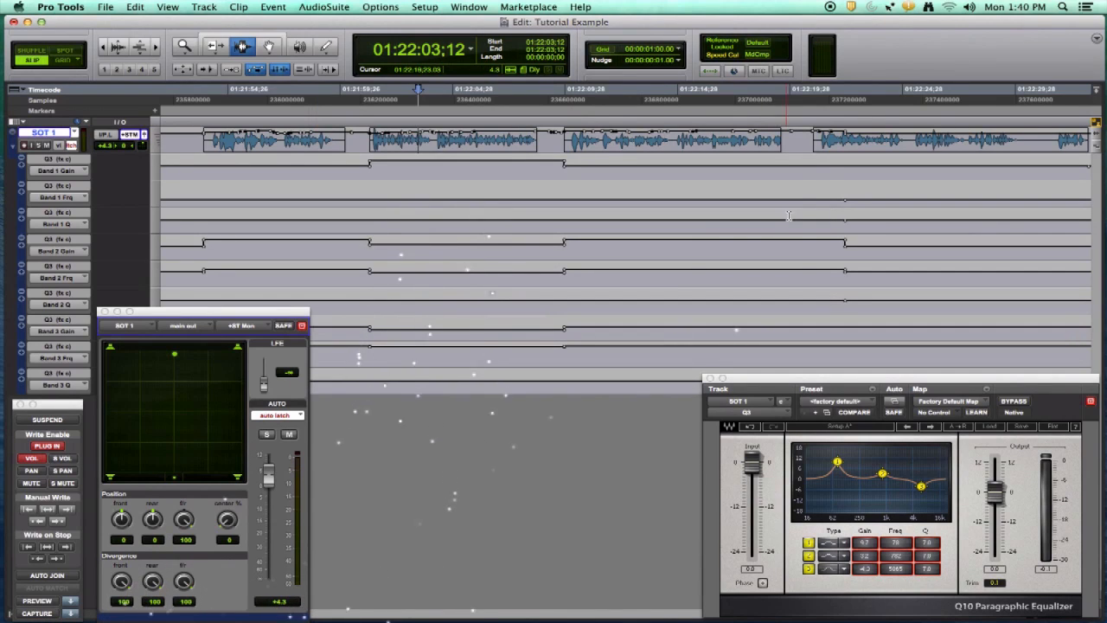
left_click(811, 147)
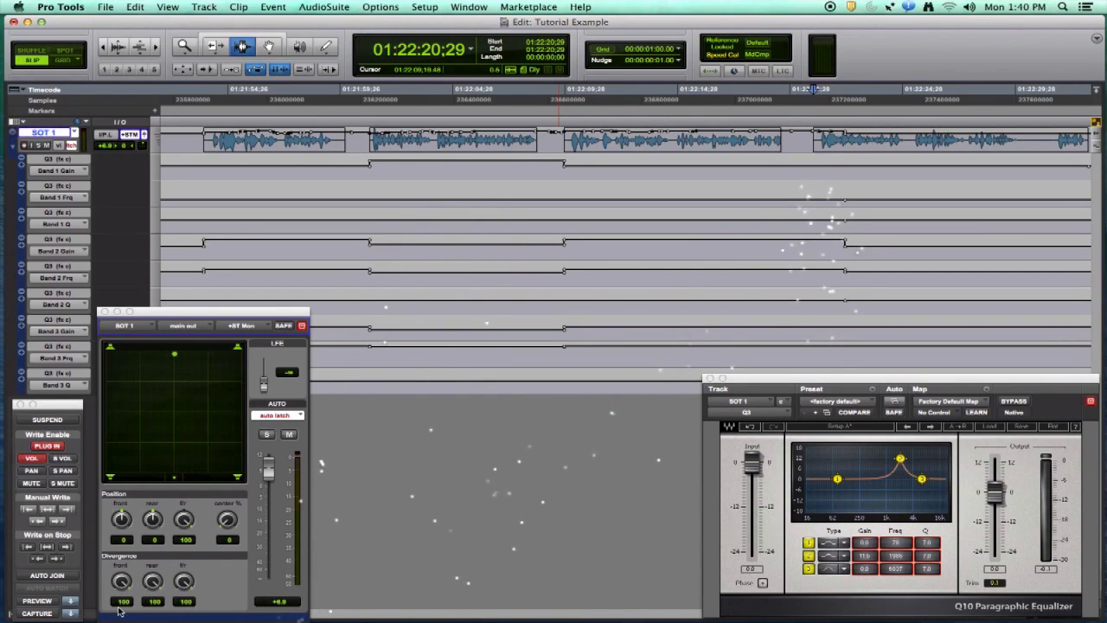
left_click(71, 614)
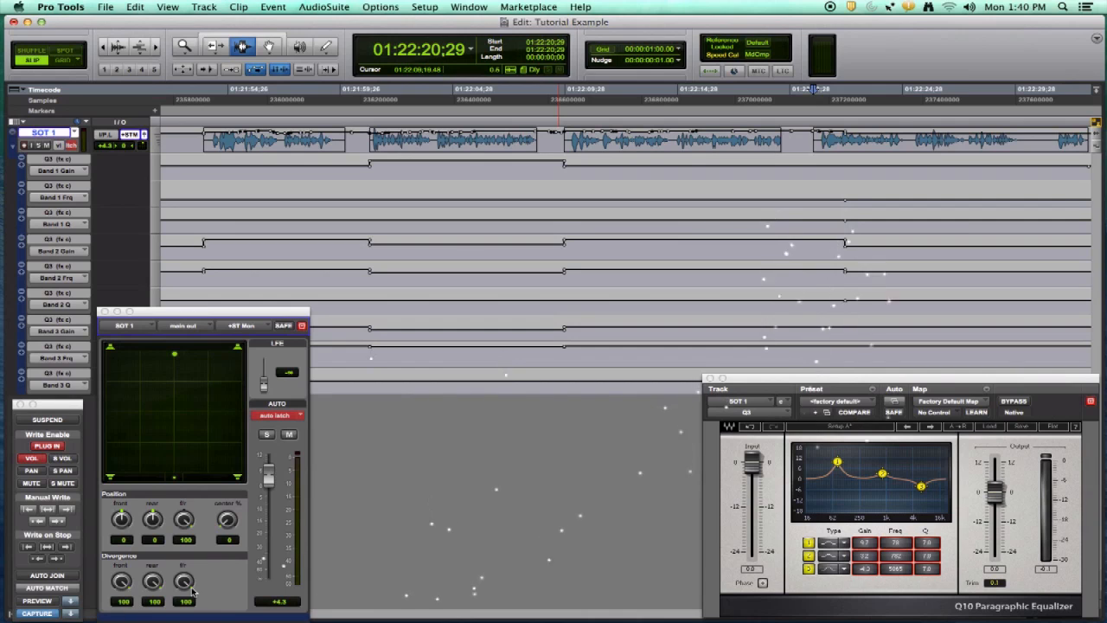
left_click_drag(269, 476, 273, 474)
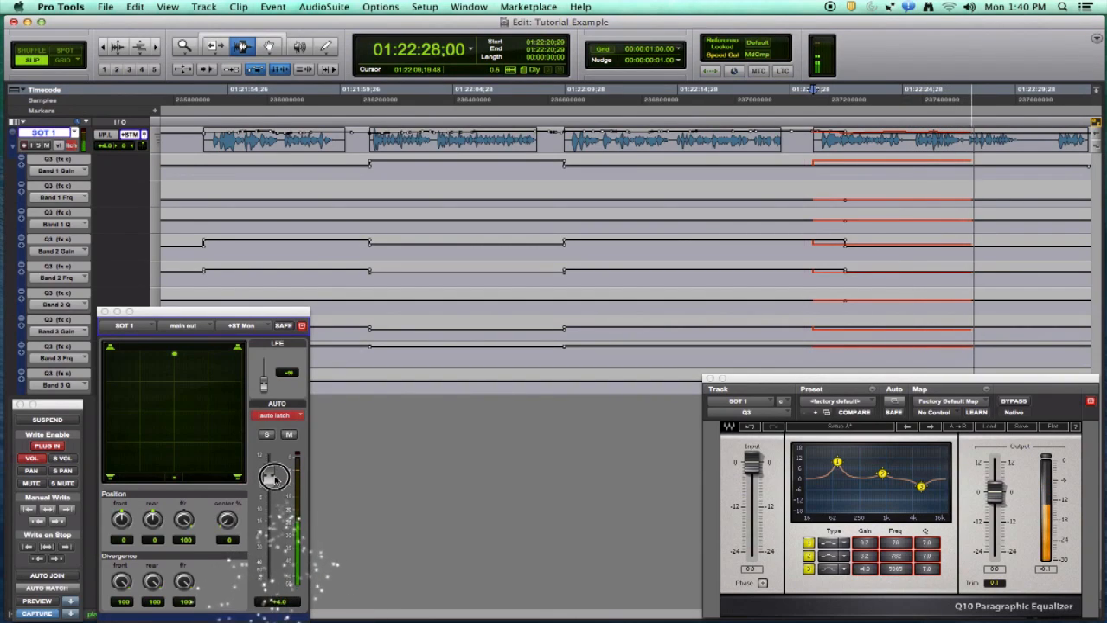